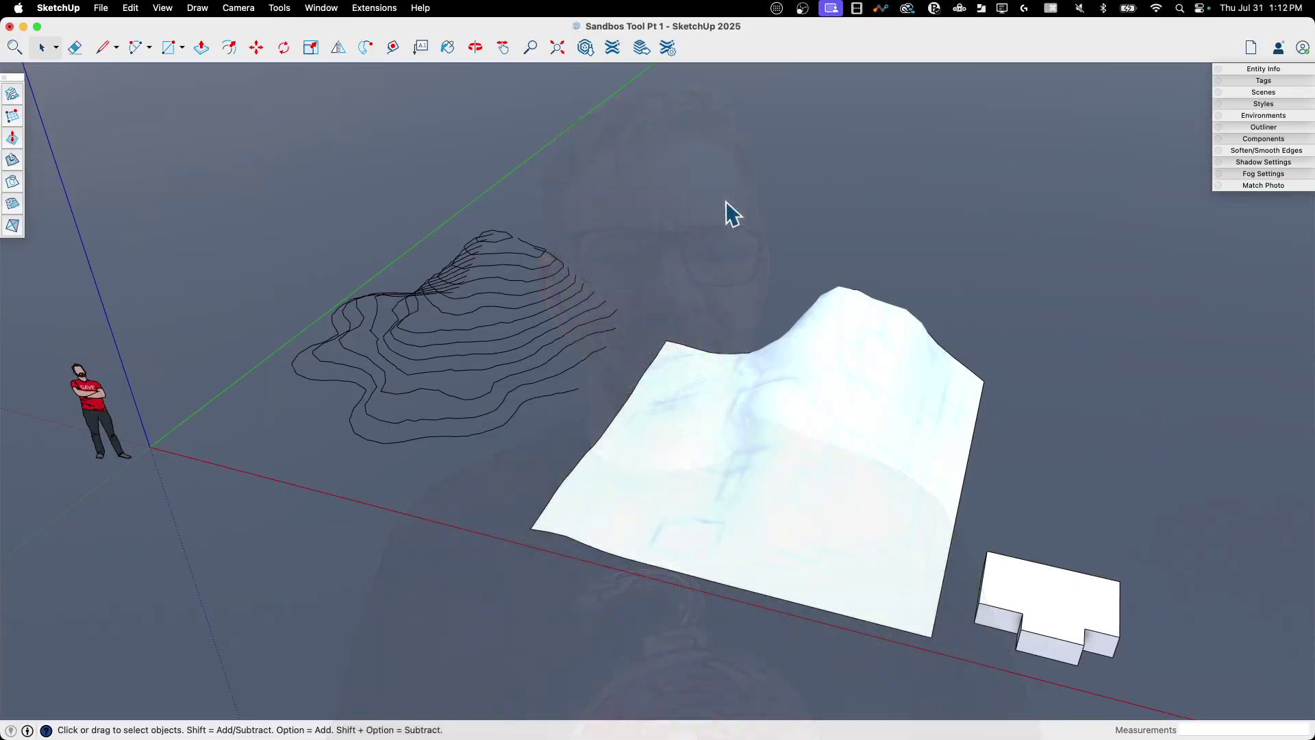
# - Look over the row of example terrains along the red axis, then return to the contour lines near the origin
pyautogui.scroll(-5, 317, 176)
pyautogui.scroll(-6, 372, 222)
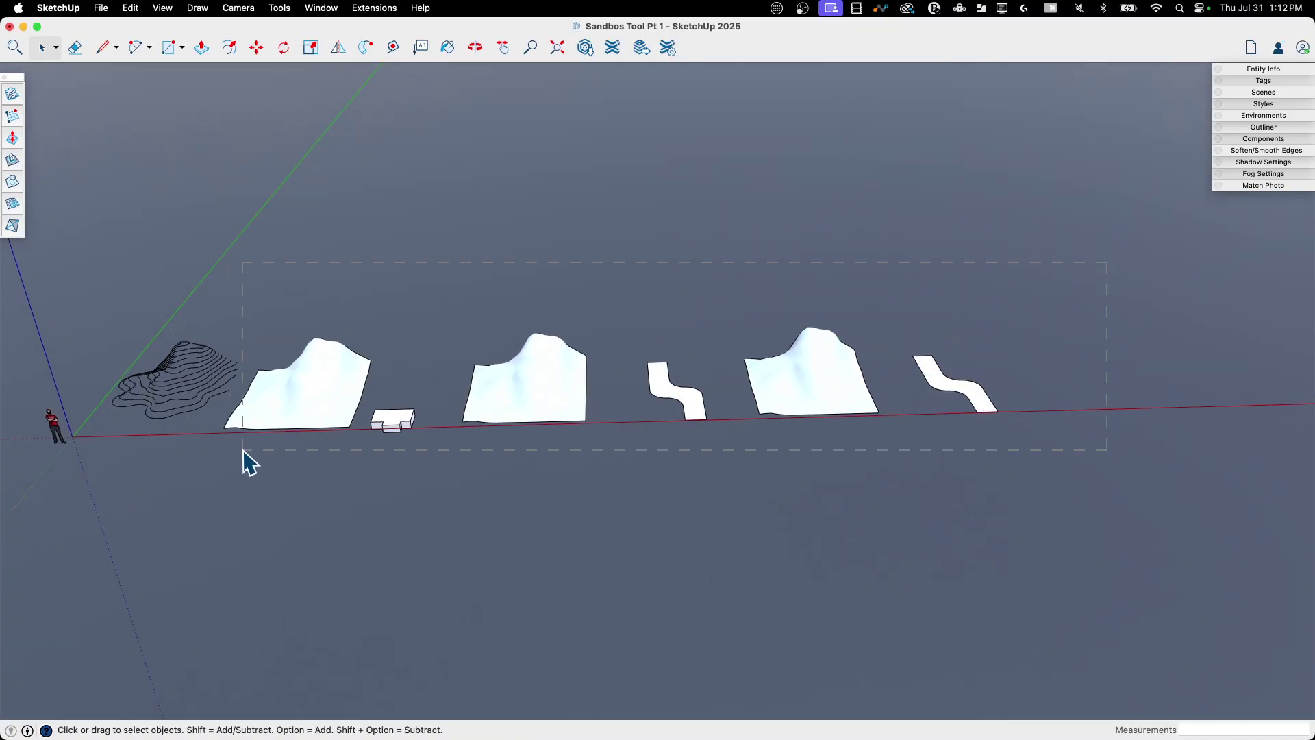
pyautogui.click(263, 449)
pyautogui.click(389, 442)
pyautogui.press('space')
pyautogui.scroll(8, 182, 457)
pyautogui.moveTo(238, 459); pyautogui.dragTo(732, 389, button='middle')
pyautogui.scroll(10, 737, 401)
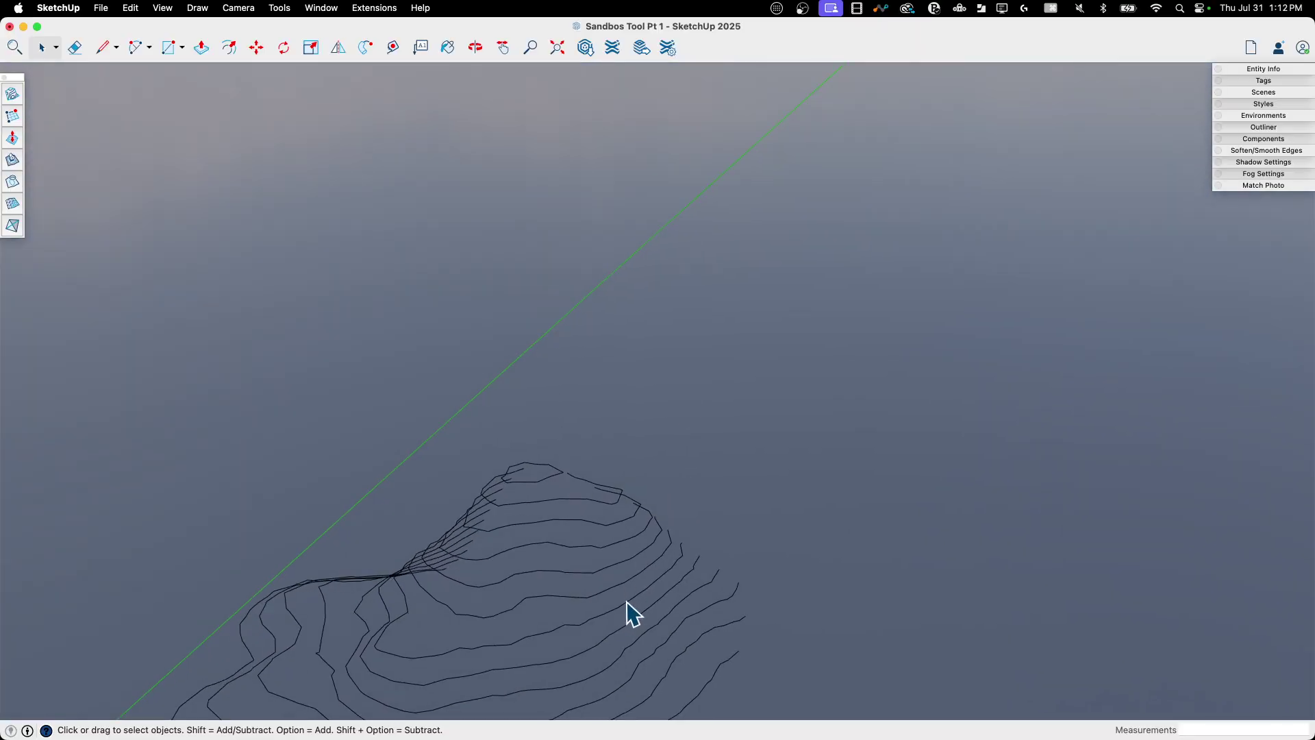
# - Select all the contour lines near the origin and generate a terrain from them with From Contours
pyautogui.moveTo(628, 600); pyautogui.dragTo(634, 366, button='middle')
pyautogui.scroll(-10, 640, 424)
pyautogui.moveTo(483, 159); pyautogui.dragTo(424, 251, button='middle')
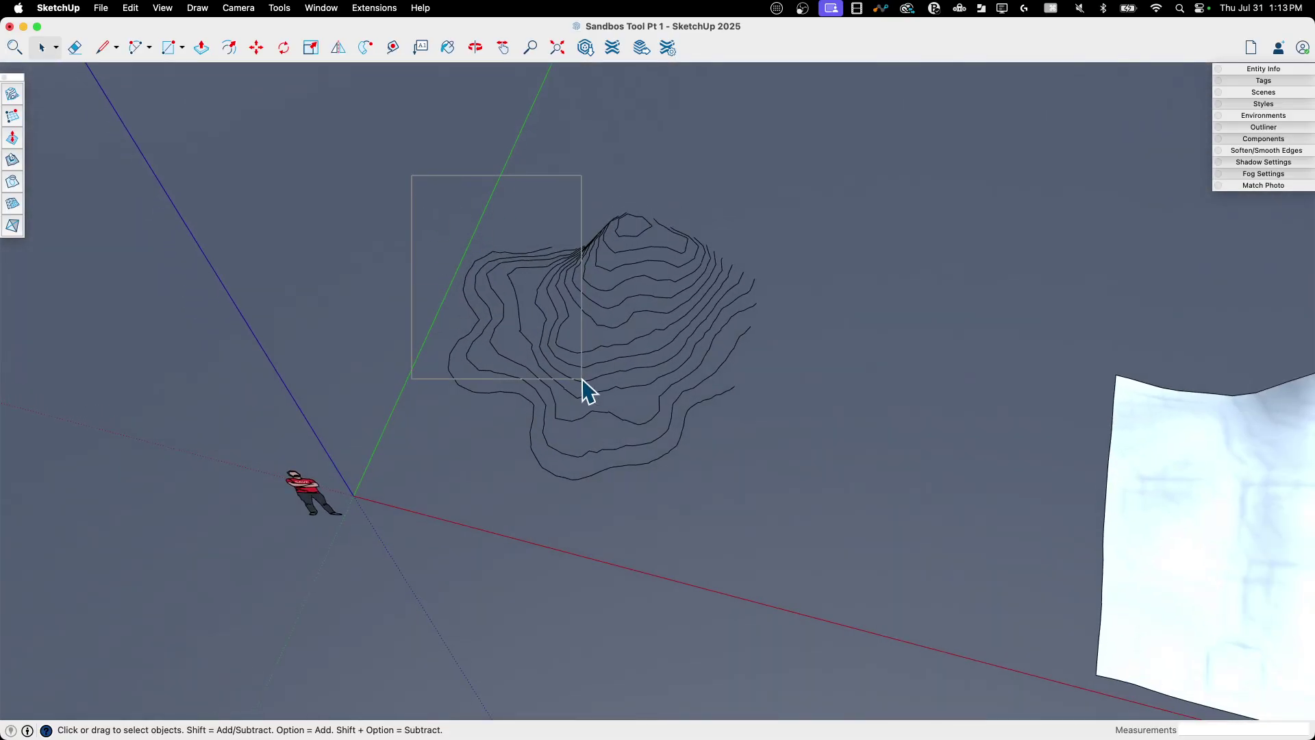
pyautogui.moveTo(840, 552); pyautogui.dragTo(840, 552)
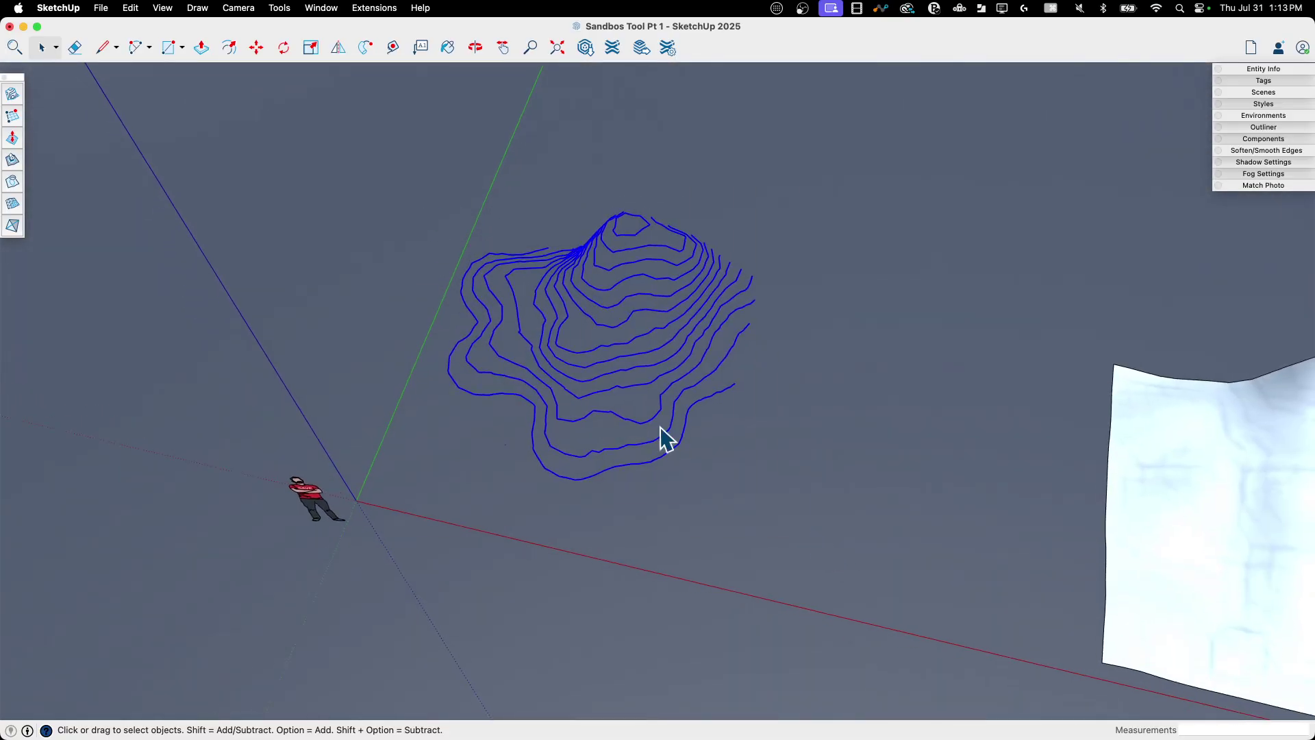
pyautogui.click(12, 94)
# - Move the generated terrain along the red axis so that it sits beside the contour lines
pyautogui.moveTo(657, 601); pyautogui.dragTo(651, 237, button='middle')
pyautogui.scroll(-1, 716, 282)
pyautogui.click(720, 291)
pyautogui.scroll(-8, 724, 295)
pyautogui.press('m')
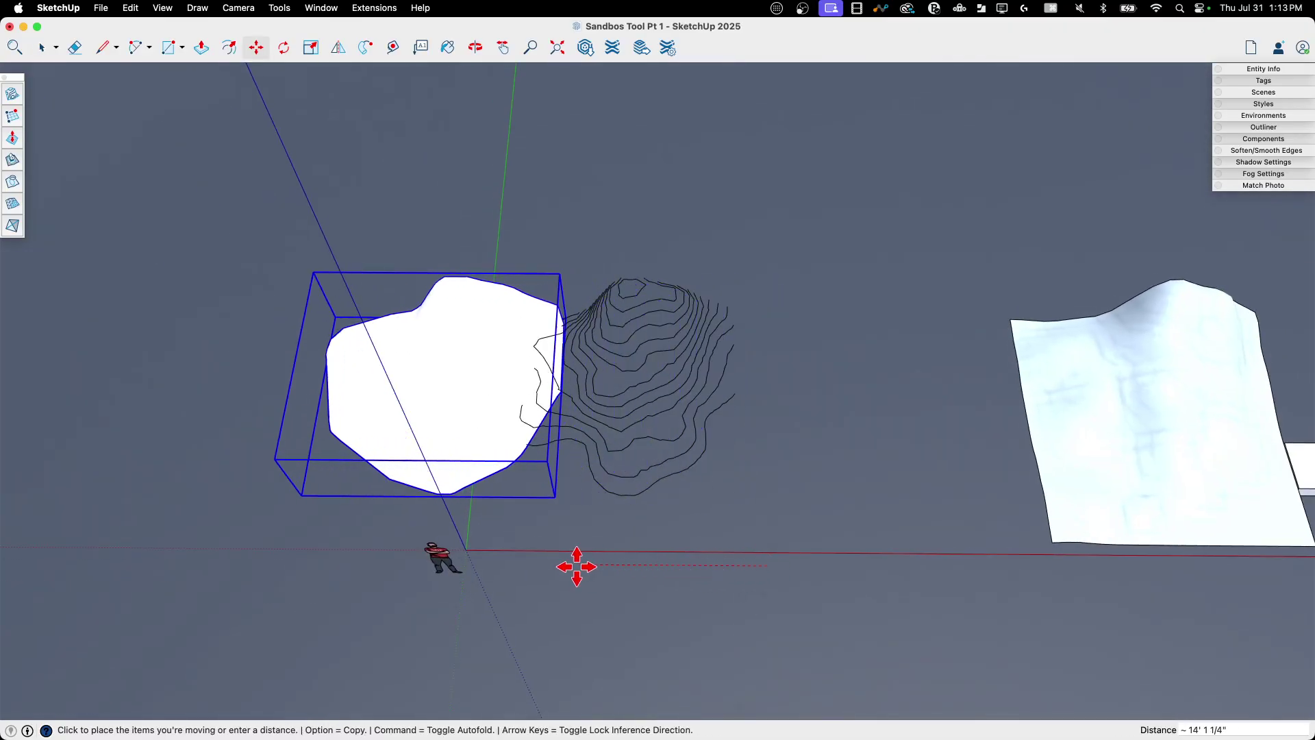
pyautogui.click(486, 563)
pyautogui.press('space')
# - Examine the endpoints of the contour line segments up close, then compare the contours' outline with the generated terrain from above
pyautogui.moveTo(587, 587); pyautogui.dragTo(738, 410, button='middle')
pyautogui.scroll(1, 633, 596)
pyautogui.scroll(10, 739, 409)
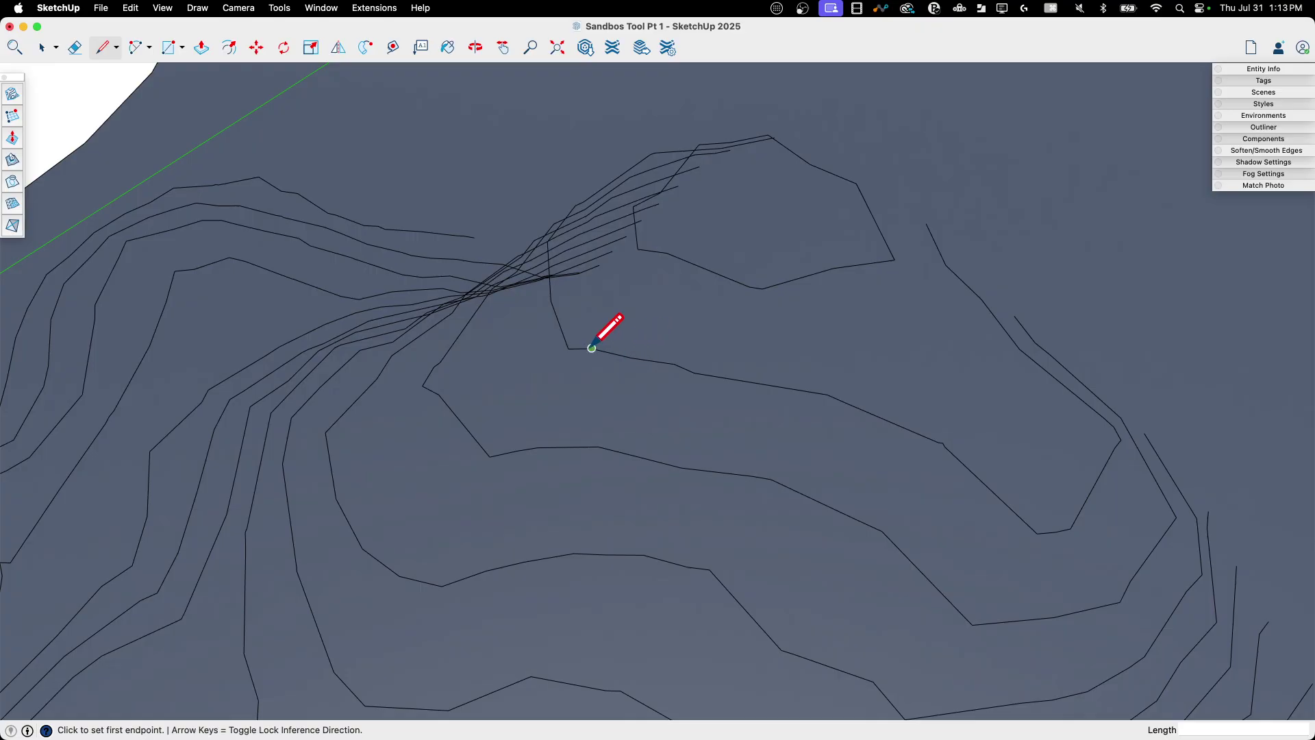
pyautogui.moveTo(568, 348); pyautogui.dragTo(508, 548, button='middle')
pyautogui.moveTo(494, 260); pyautogui.dragTo(647, 290, button='middle')
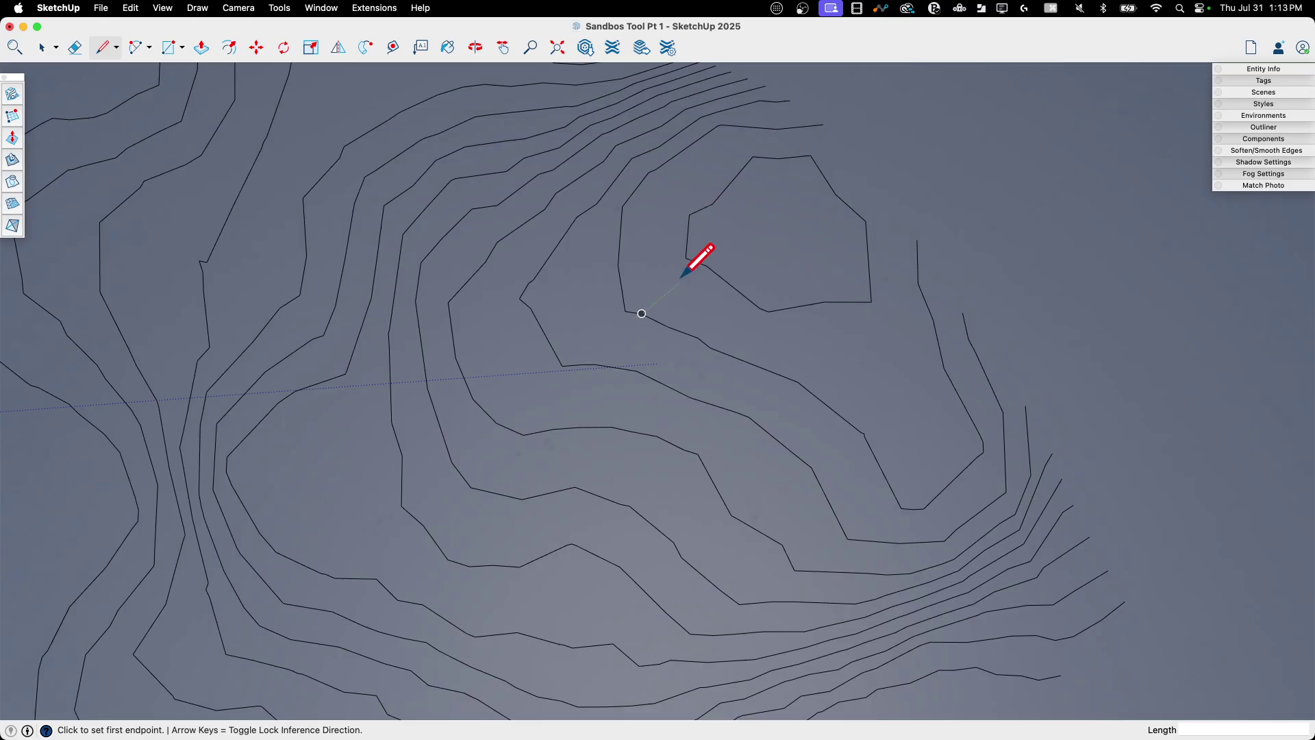
pyautogui.moveTo(851, 467); pyautogui.dragTo(753, 277, button='middle')
pyautogui.press('space')
pyautogui.scroll(3, 602, 326)
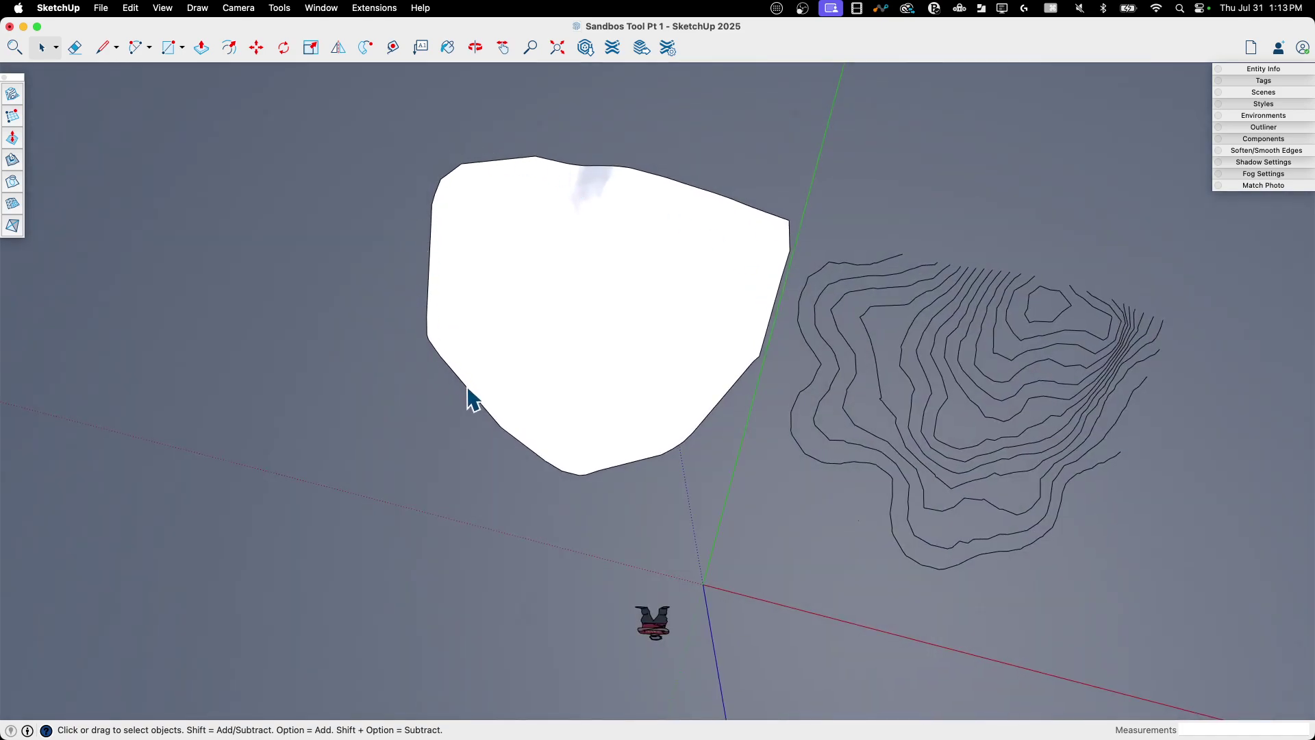
pyautogui.scroll(-1, 644, 454)
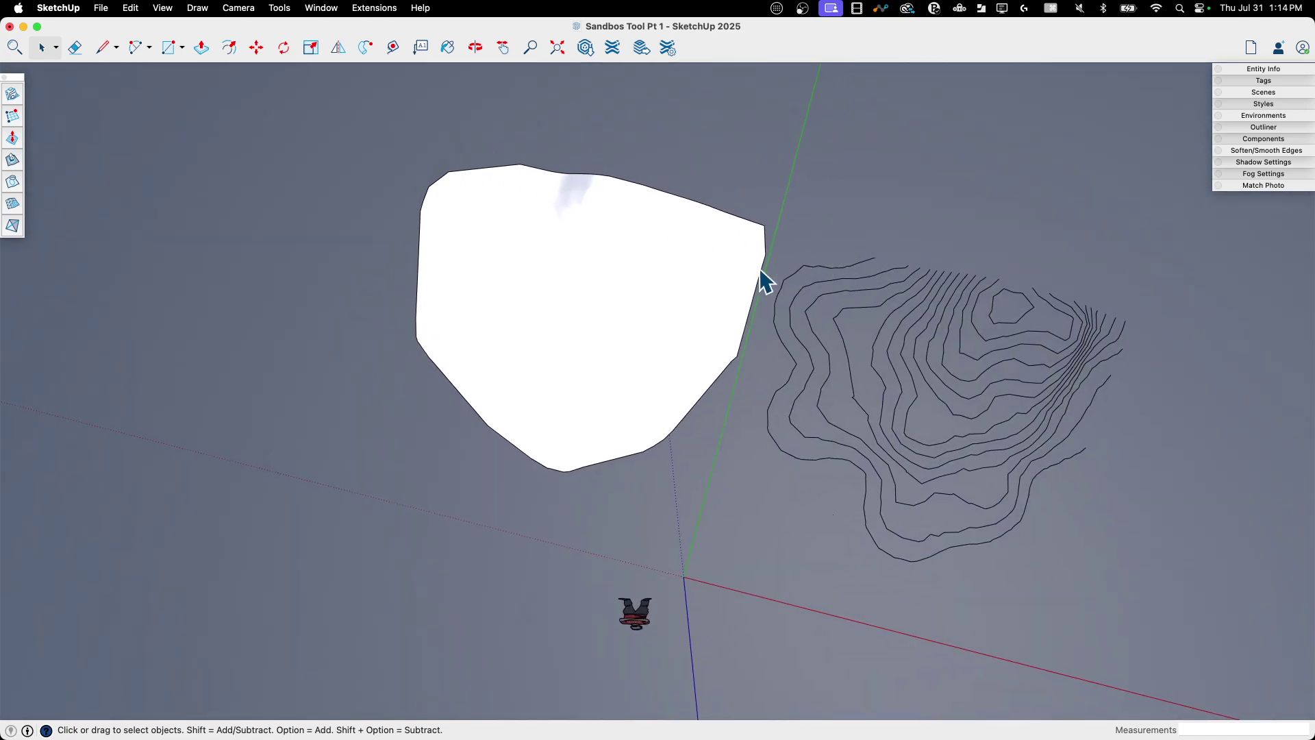
# - Display hidden geometry and examine the triangulated faces of the generated terrain, especially along its outer edges
pyautogui.moveTo(636, 303); pyautogui.dragTo(685, 314, button='middle')
pyautogui.scroll(5, 659, 322)
pyautogui.scroll(1, 688, 322)
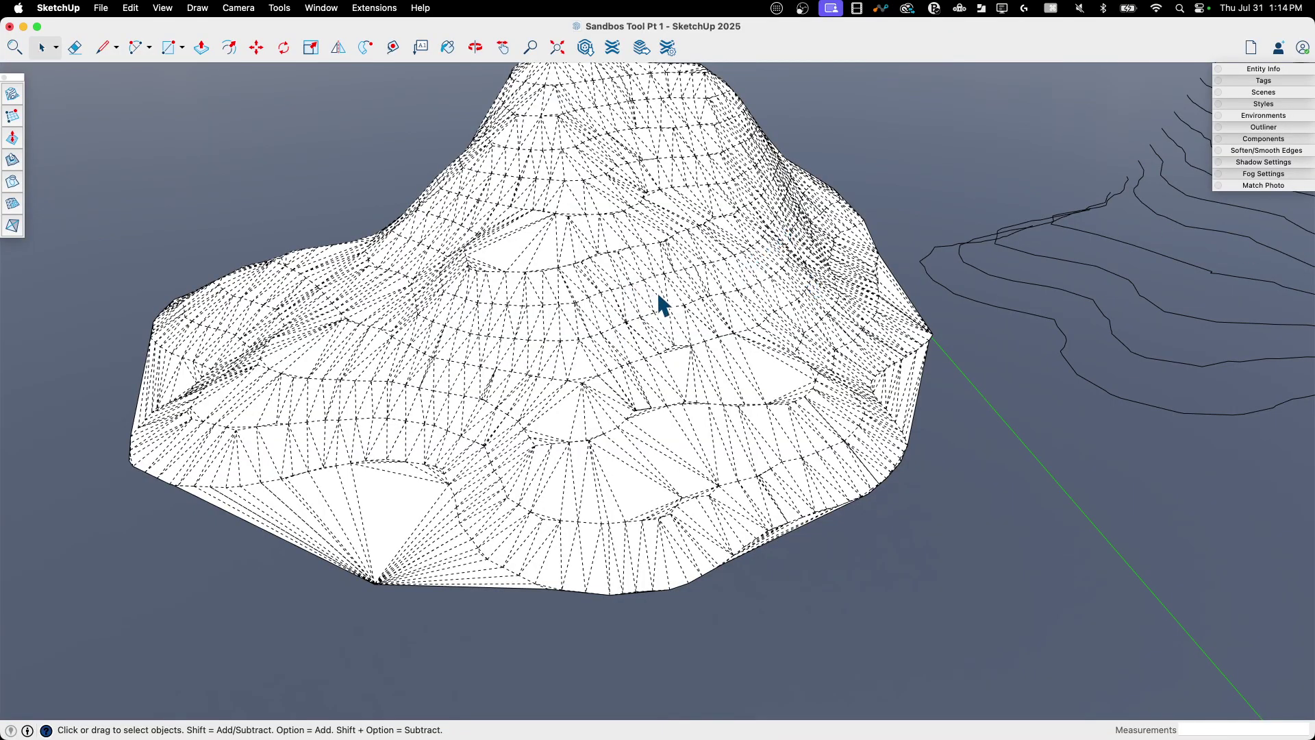
pyautogui.moveTo(766, 274); pyautogui.dragTo(705, 352, button='middle')
pyautogui.scroll(-3, 663, 294)
pyautogui.moveTo(554, 331); pyautogui.dragTo(507, 366, button='middle')
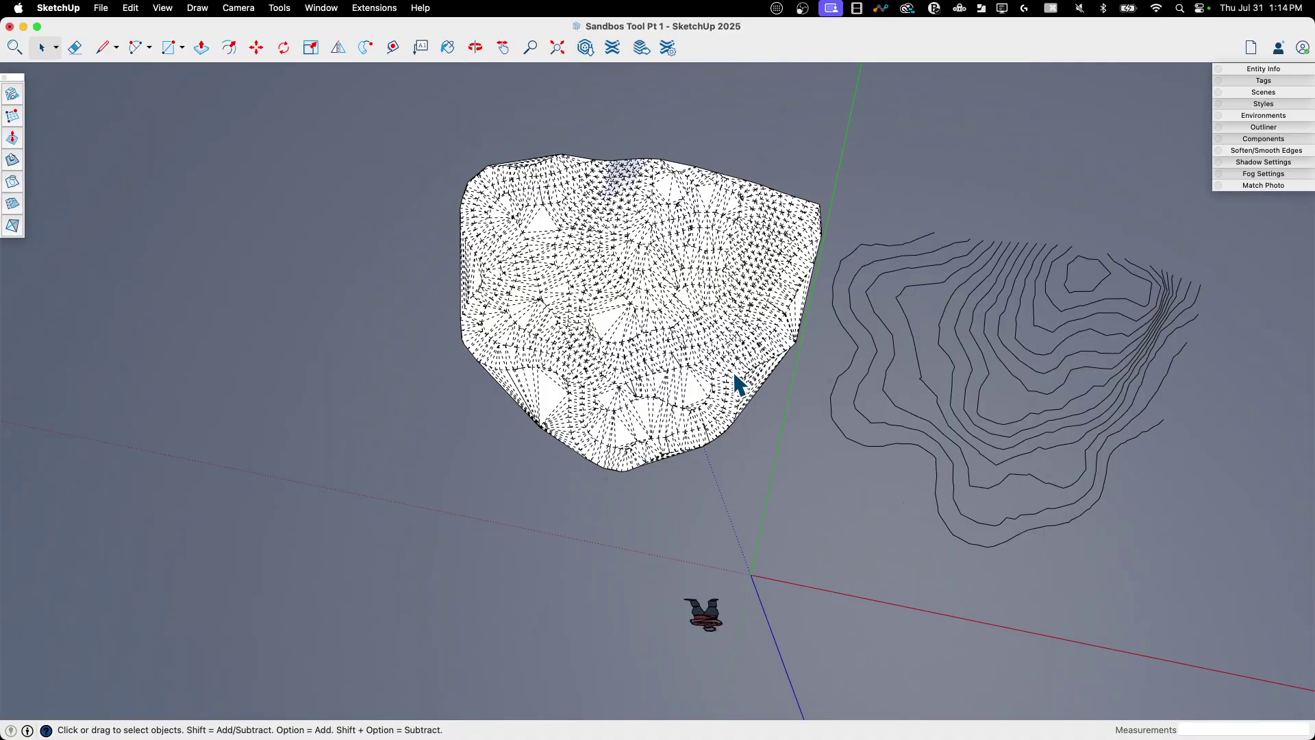
pyautogui.scroll(5, 513, 404)
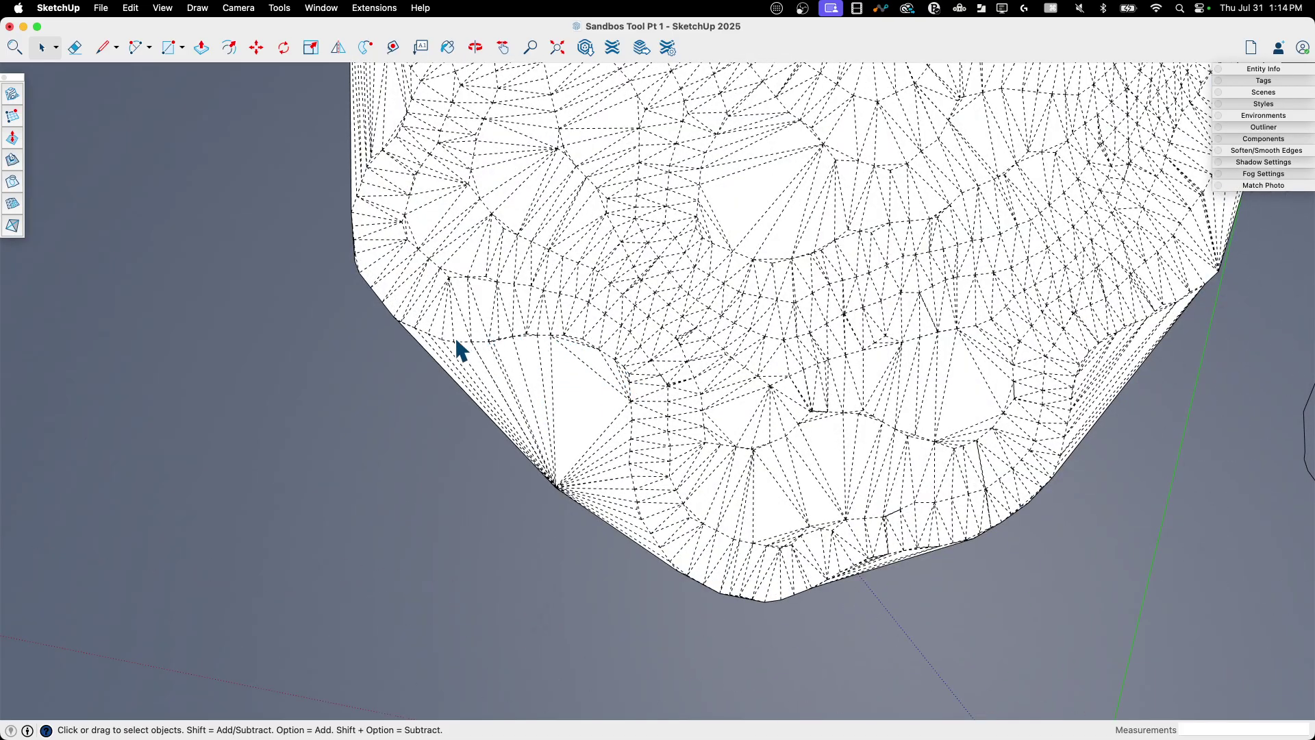
pyautogui.scroll(6, 508, 385)
pyautogui.moveTo(569, 339); pyautogui.dragTo(586, 351, button='middle')
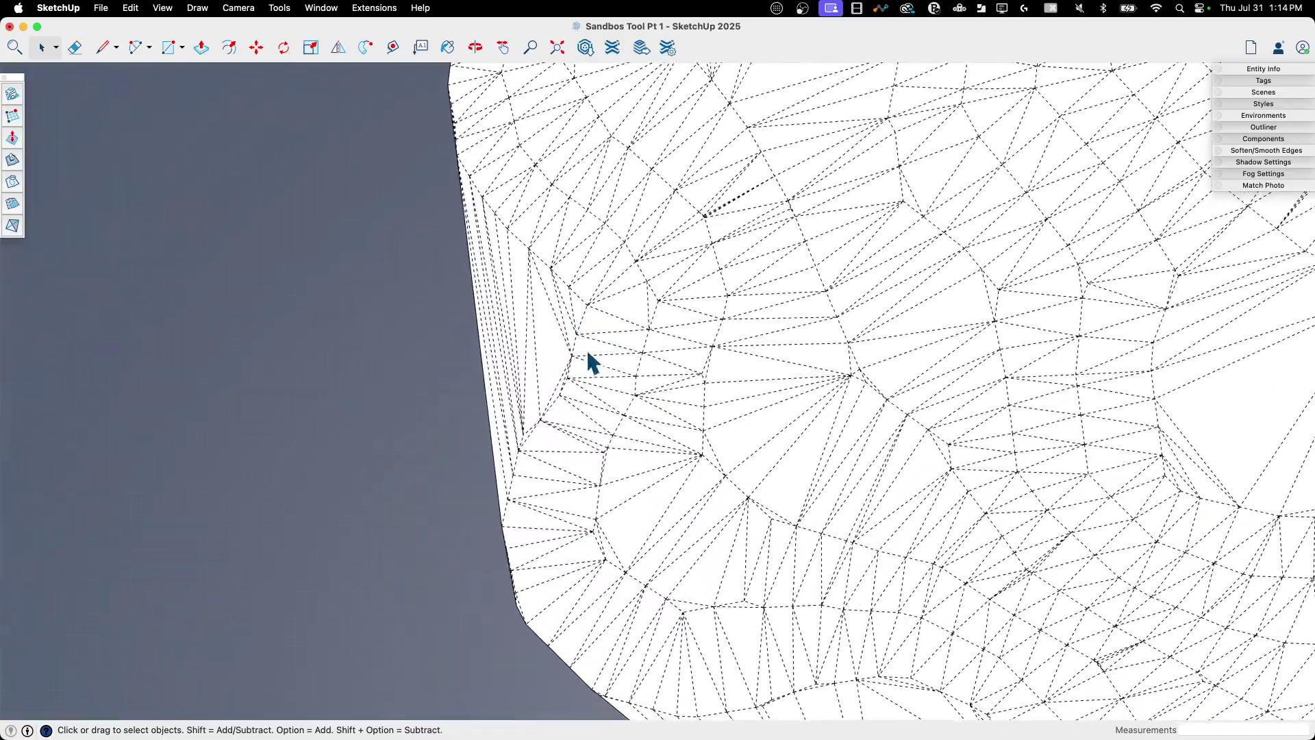
# - Open the terrain group and erase the excess faces bridging the inward bend on its side edge
pyautogui.press('super+a')
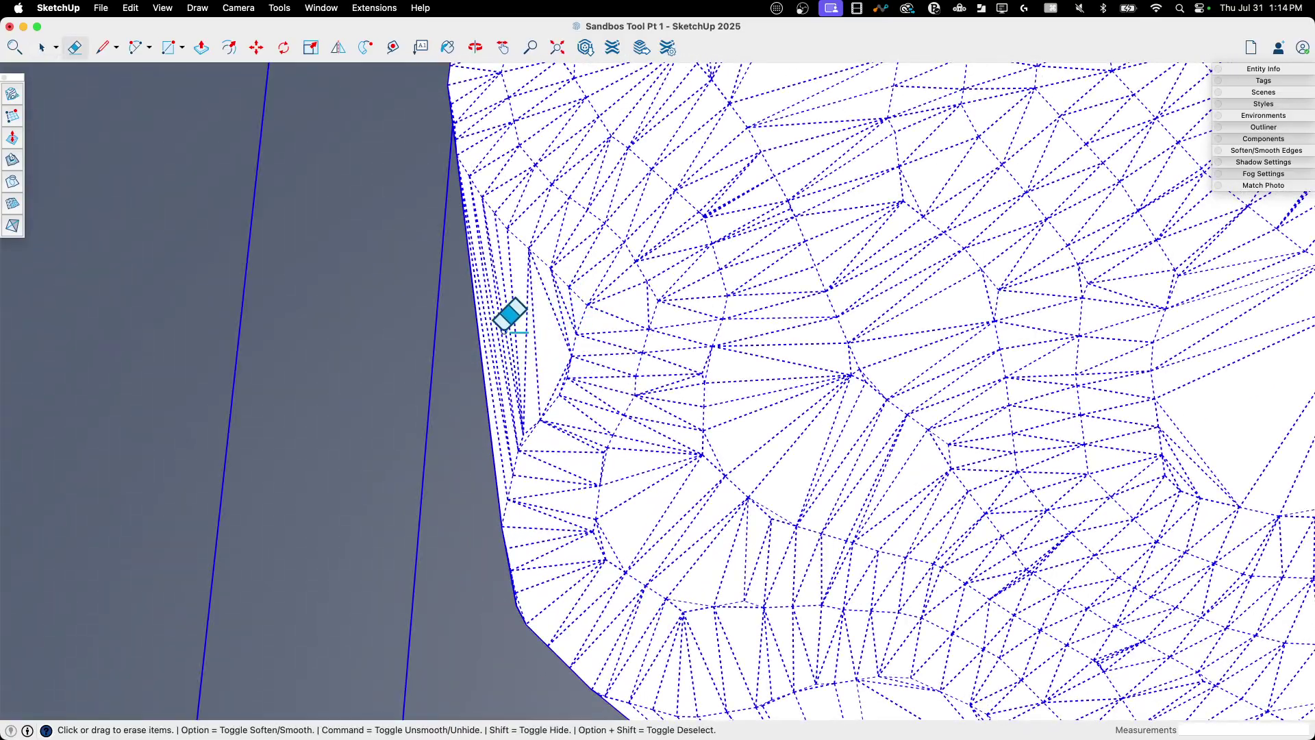
pyautogui.press('space')
pyautogui.scroll(-6, 499, 434)
pyautogui.doubleClick(533, 419)
pyautogui.press('e')
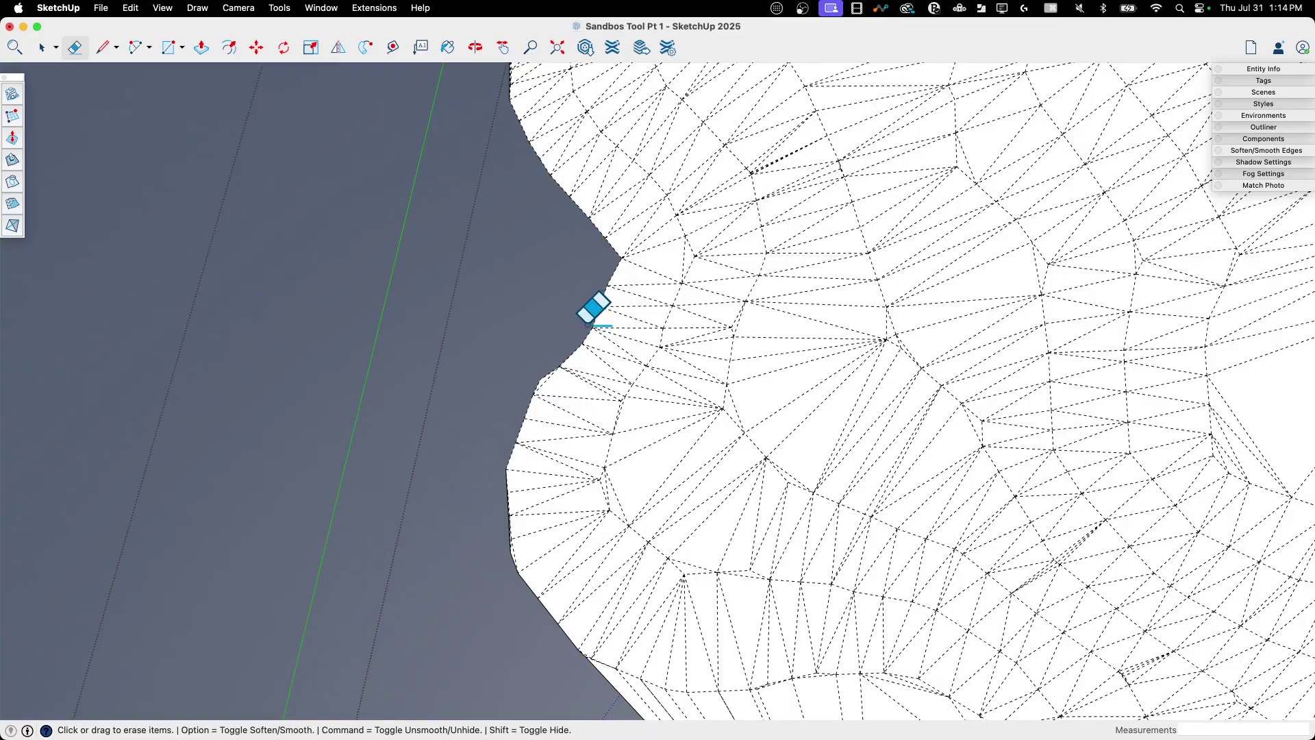
pyautogui.scroll(-10, 552, 359)
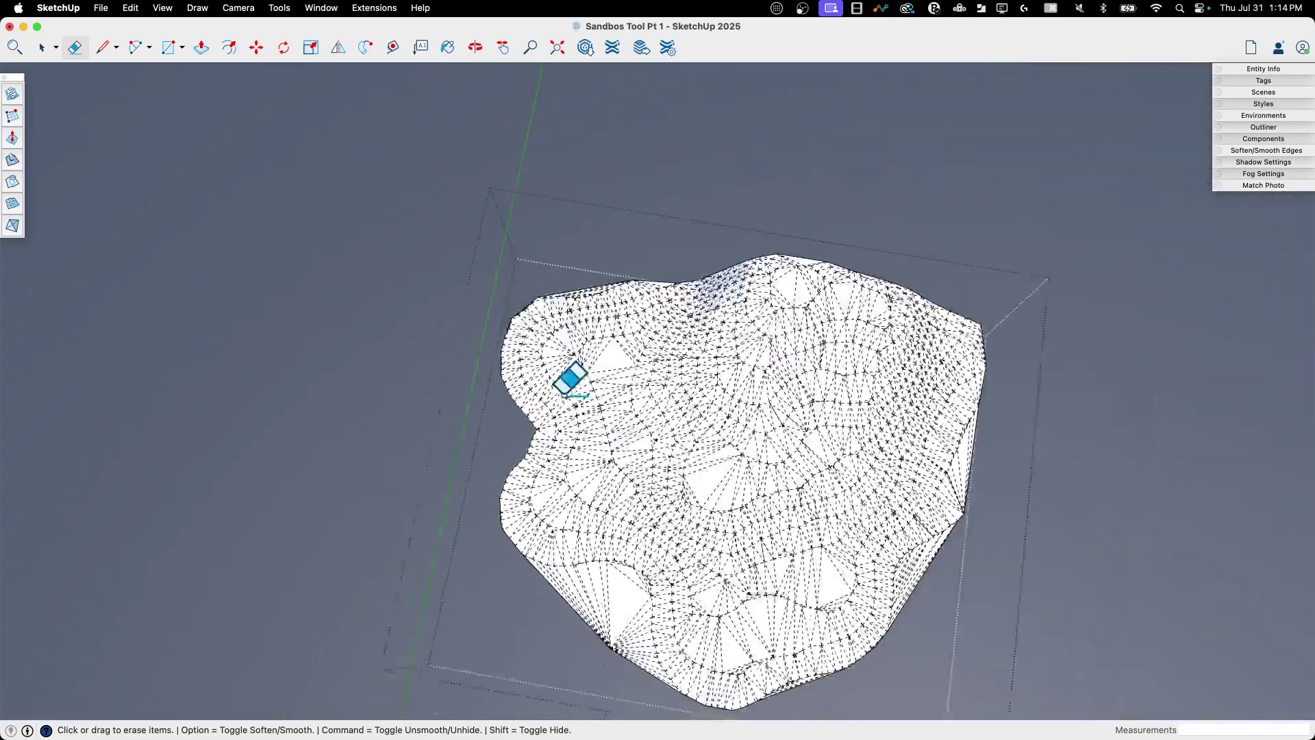
pyautogui.press('space')
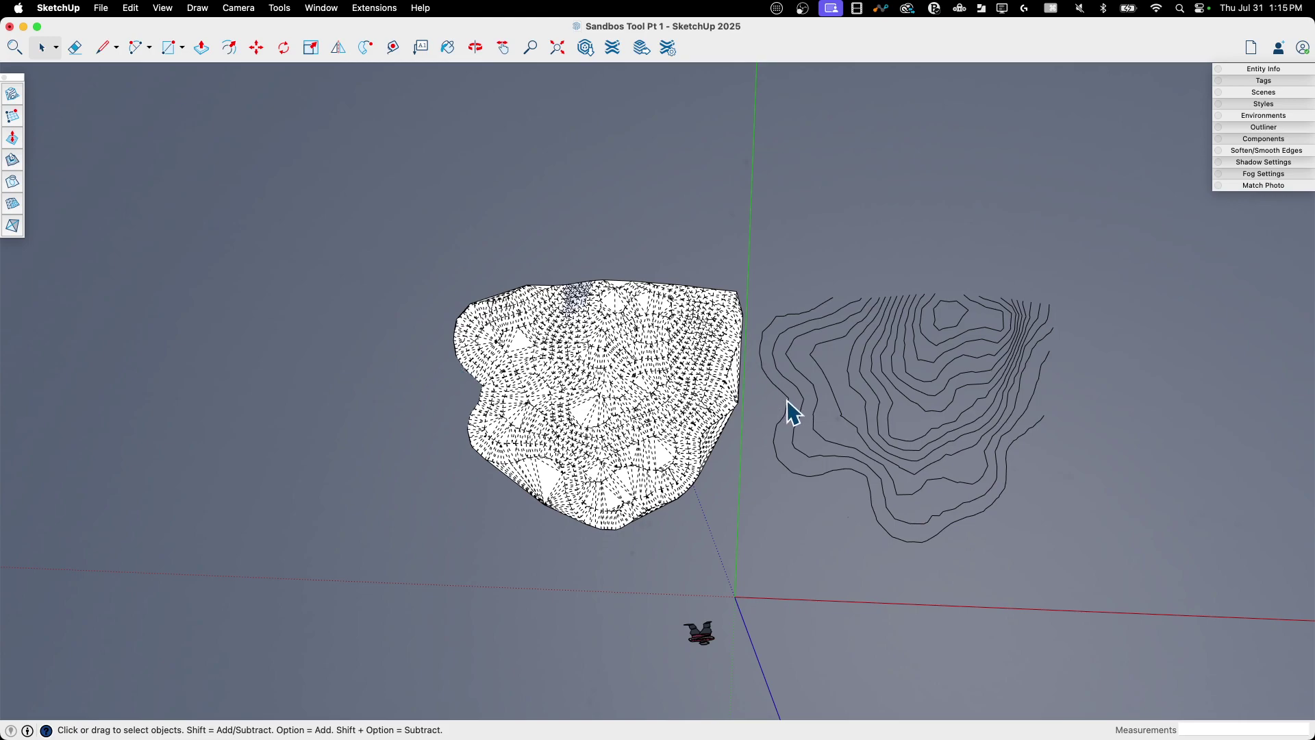
# - Erase the excess triangular faces spanning the inward bend on the terrain's front edge to match the contour outline
pyautogui.scroll(6, 569, 470)
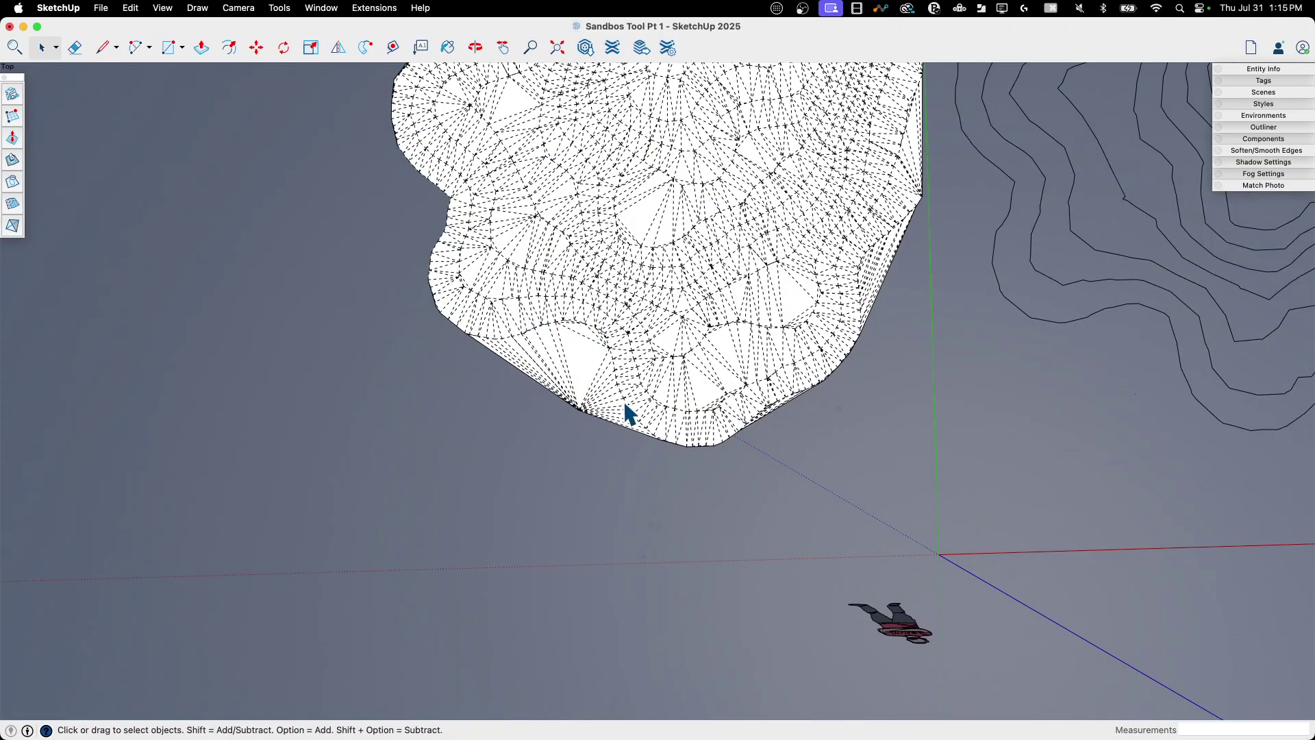
pyautogui.scroll(4, 589, 339)
pyautogui.press('e')
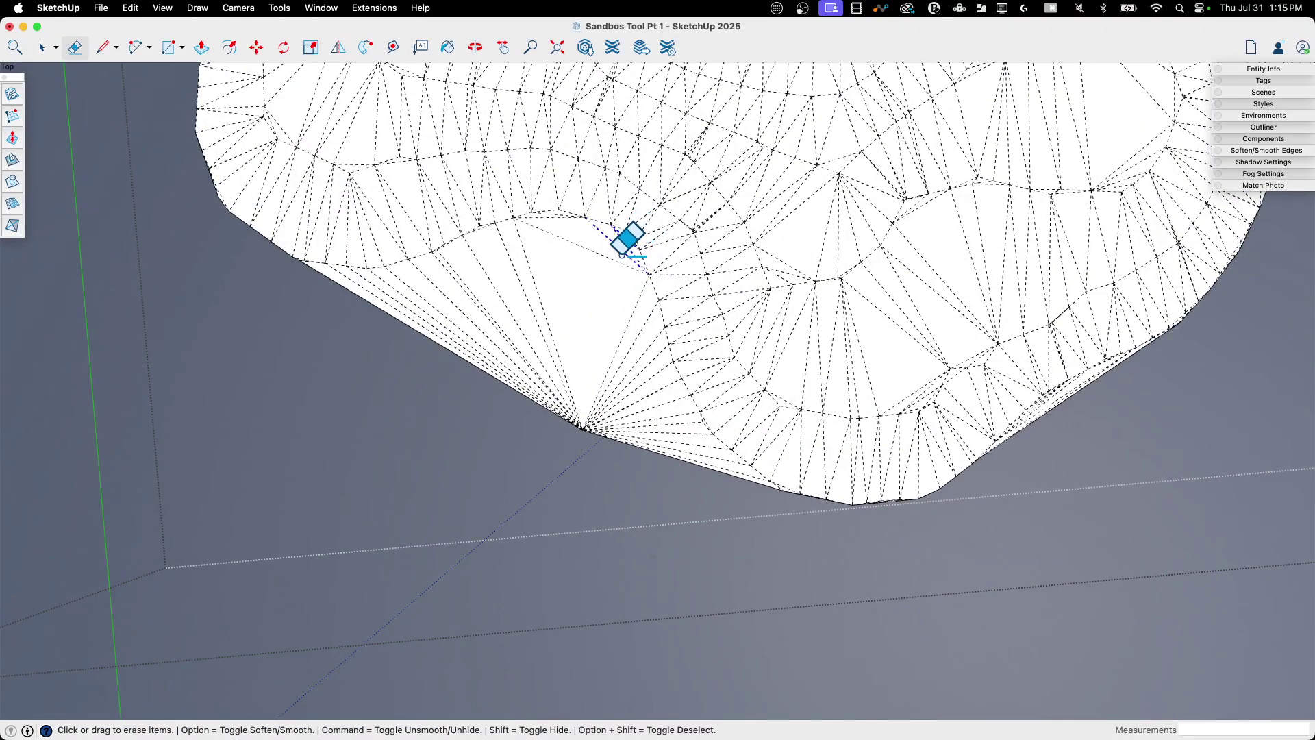
pyautogui.moveTo(618, 261); pyautogui.dragTo(552, 371)
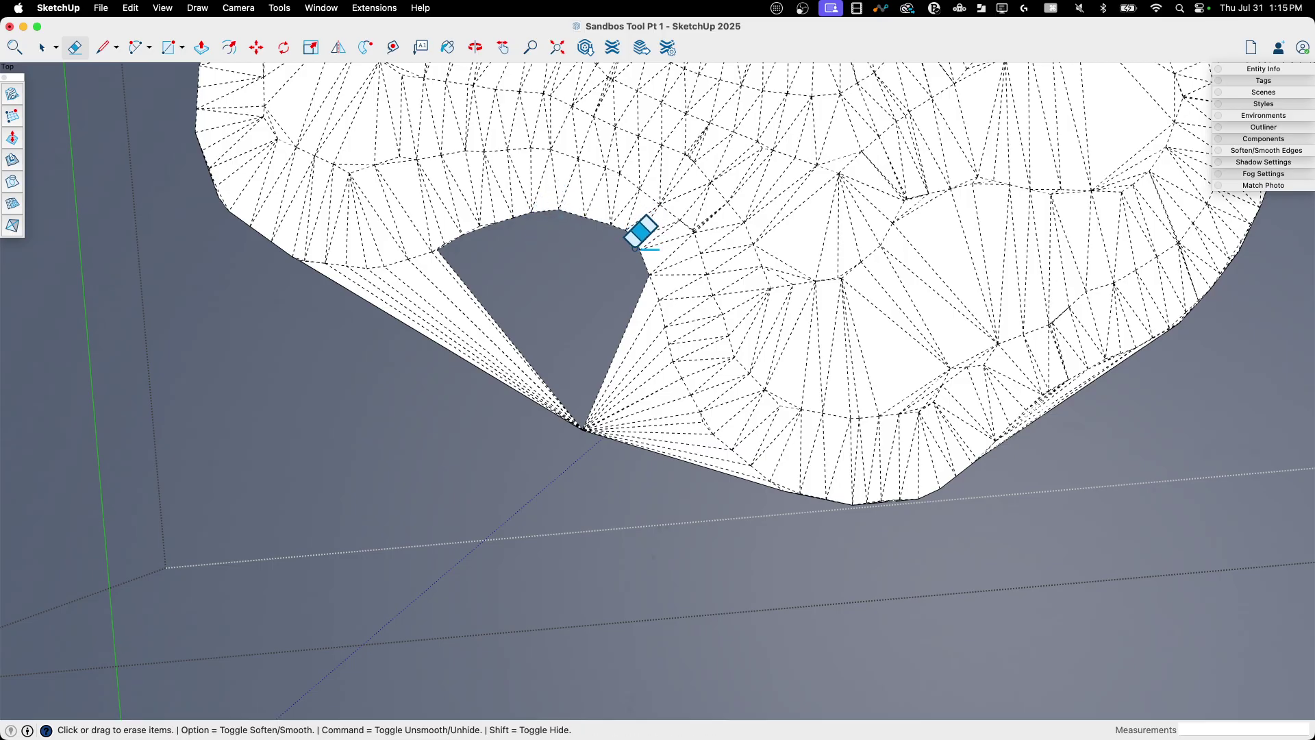
pyautogui.moveTo(575, 429); pyautogui.dragTo(587, 453)
pyautogui.scroll(-5, 575, 475)
pyautogui.scroll(-5, 575, 476)
pyautogui.moveTo(605, 463); pyautogui.dragTo(685, 448, button='middle')
pyautogui.press('space')
pyautogui.click(712, 446)
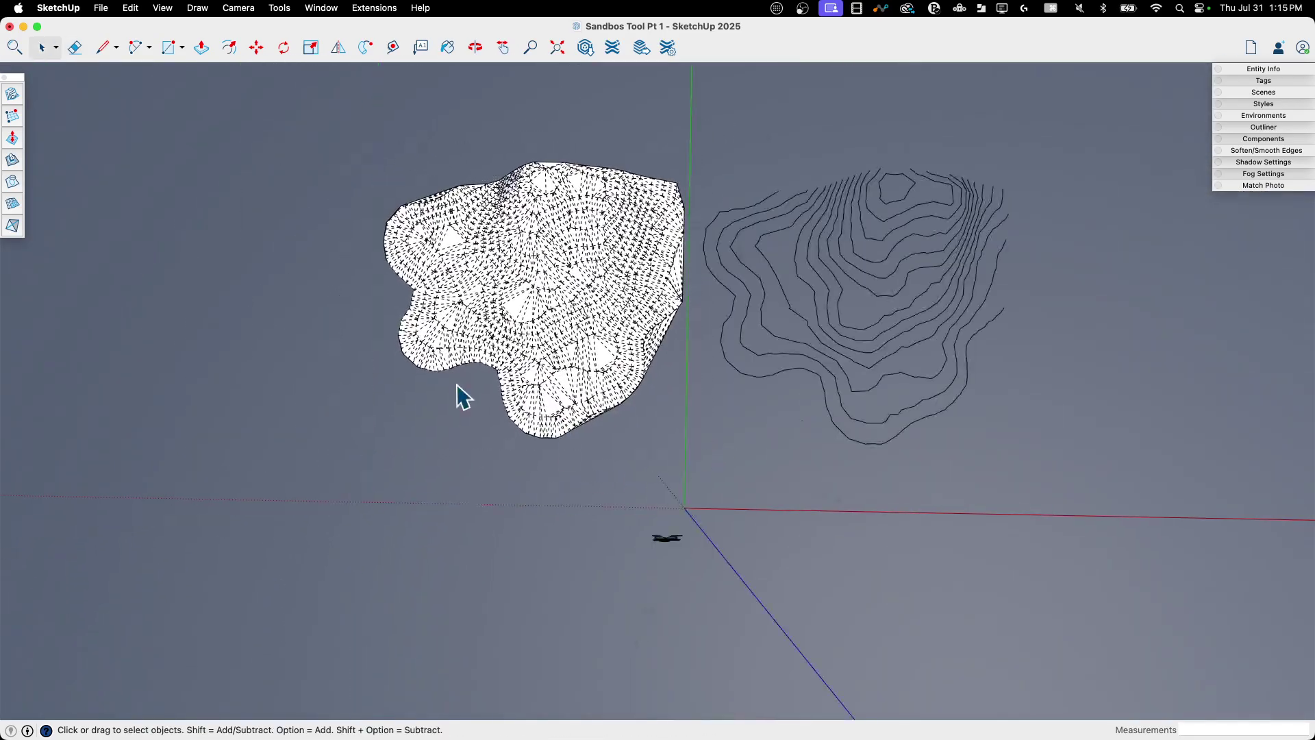
# - Draw a line about 20' 6 3/4" from the origin along the red axis, aligned with the contour end, plus a short perpendicular segment
pyautogui.moveTo(847, 453)
pyautogui.mouseDown(button='middle')
pyautogui.moveTo(866, 471)
pyautogui.moveTo(748, 432)
pyautogui.moveTo(745, 402)
pyautogui.moveTo(787, 323)
pyautogui.moveTo(825, 402)
pyautogui.moveTo(828, 460)
pyautogui.moveTo(890, 447)
pyautogui.moveTo(869, 442)
pyautogui.moveTo(737, 534)
pyautogui.moveTo(705, 493)
pyautogui.moveTo(575, 435)
pyautogui.moveTo(593, 442)
pyautogui.moveTo(565, 532)
pyautogui.moveTo(801, 614)
pyautogui.moveTo(756, 576)
pyautogui.mouseUp(button='middle')
pyautogui.press('l')
pyautogui.click(558, 553)
pyautogui.press('Right')
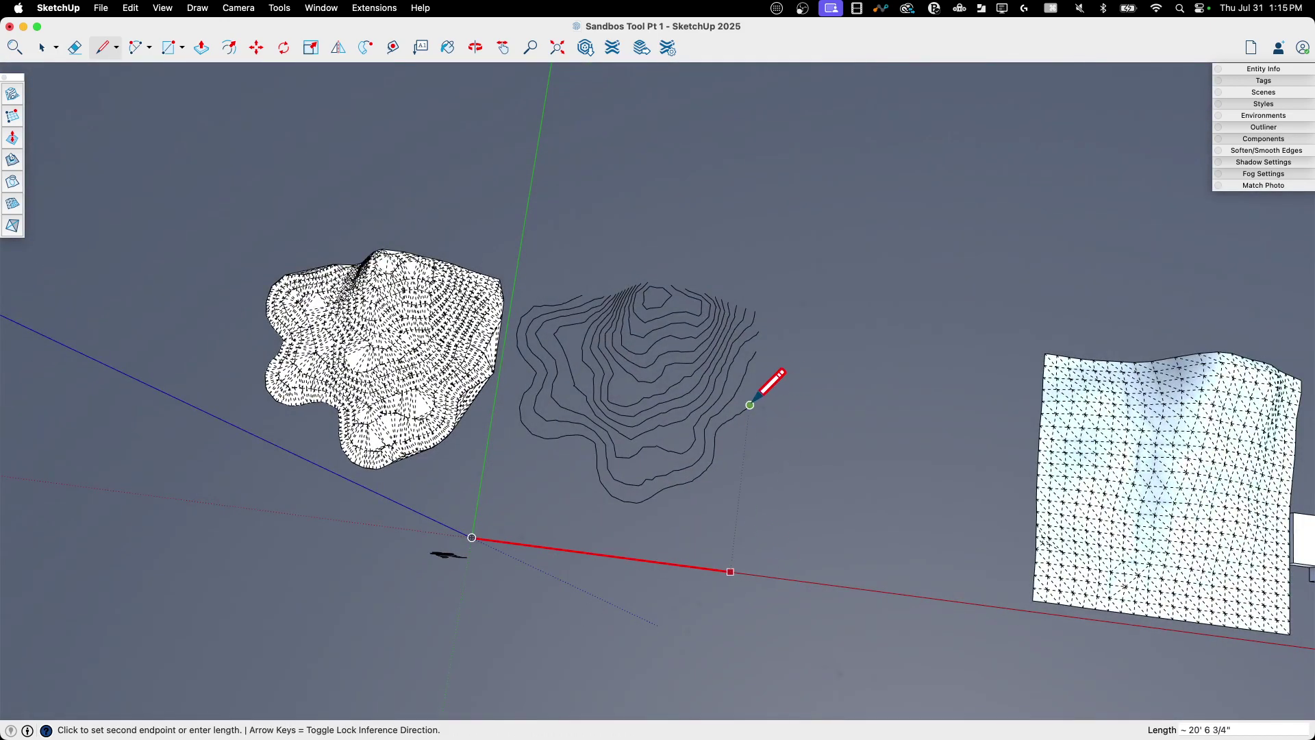
pyautogui.press('Right')
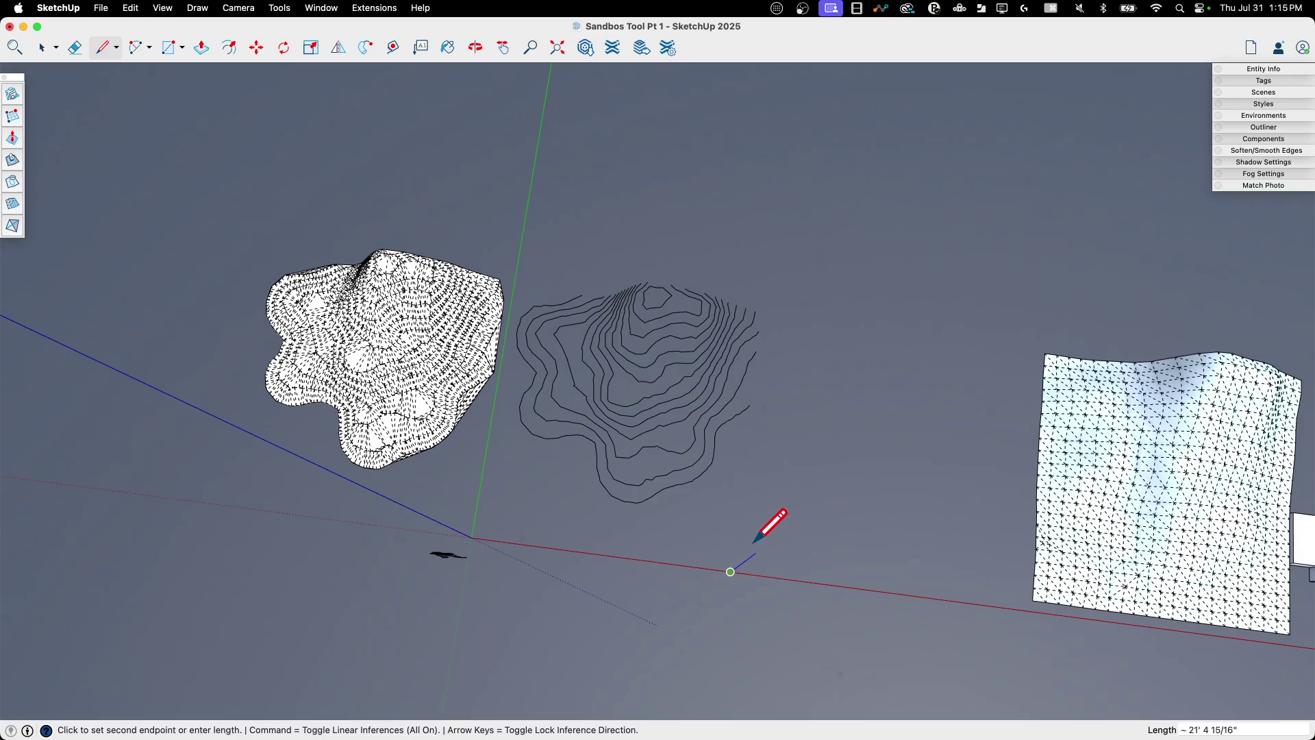
pyautogui.click(756, 501)
pyautogui.press('Escape')
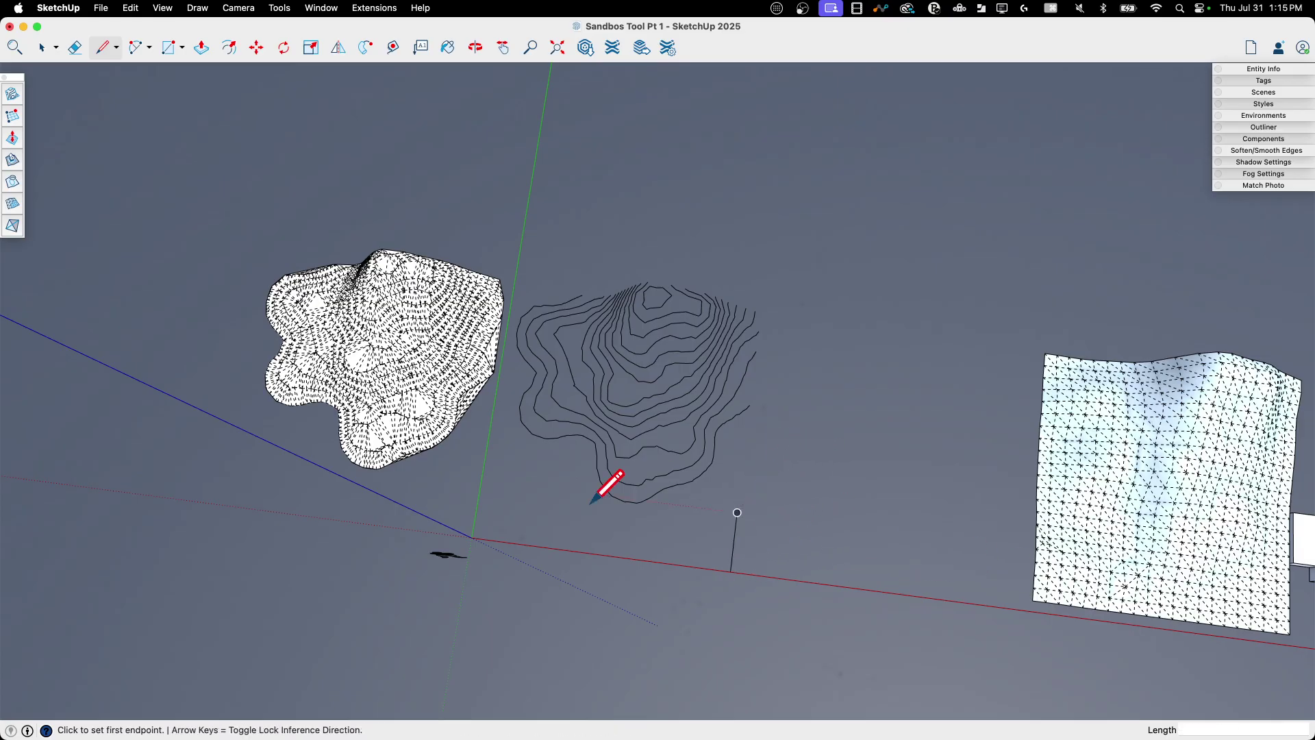
# - Draw a line about 20' 9 3/4" from the origin along the green axis, aligned with the rear contour end, plus a short perpendicular segment
pyautogui.click(472, 537)
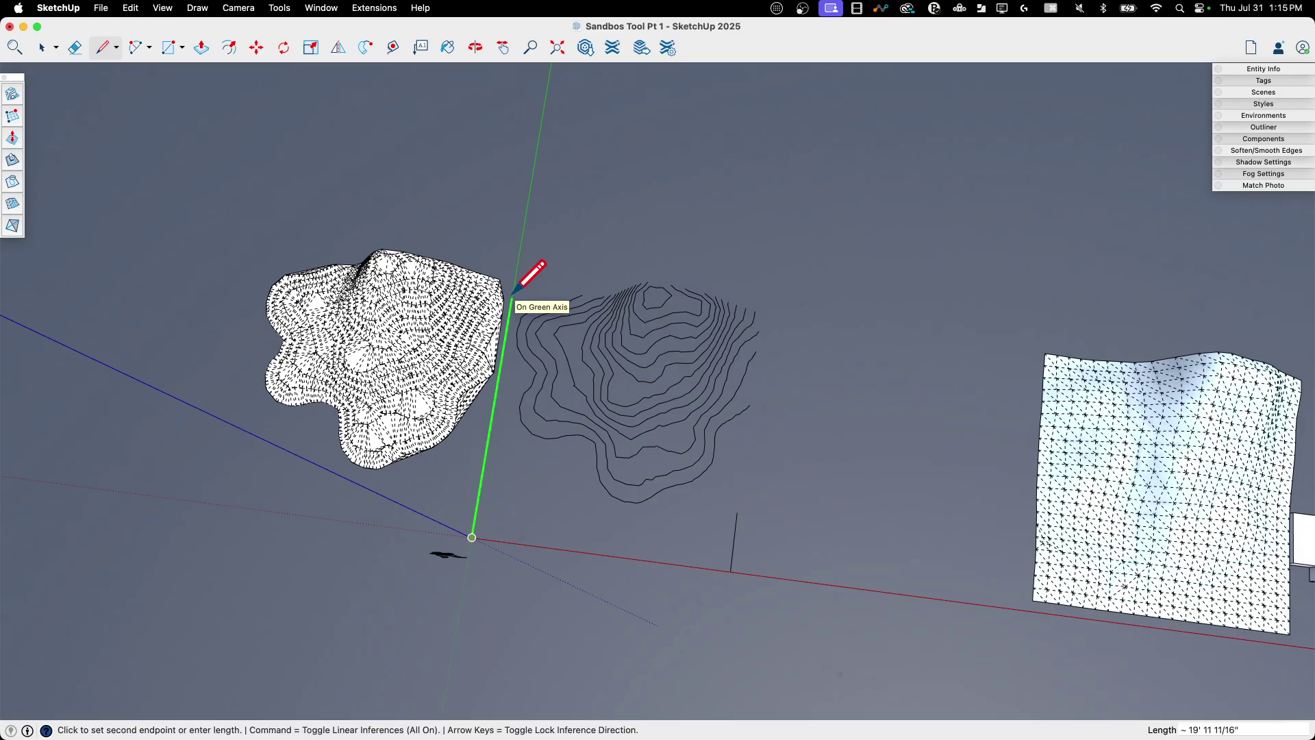
pyautogui.press('Left')
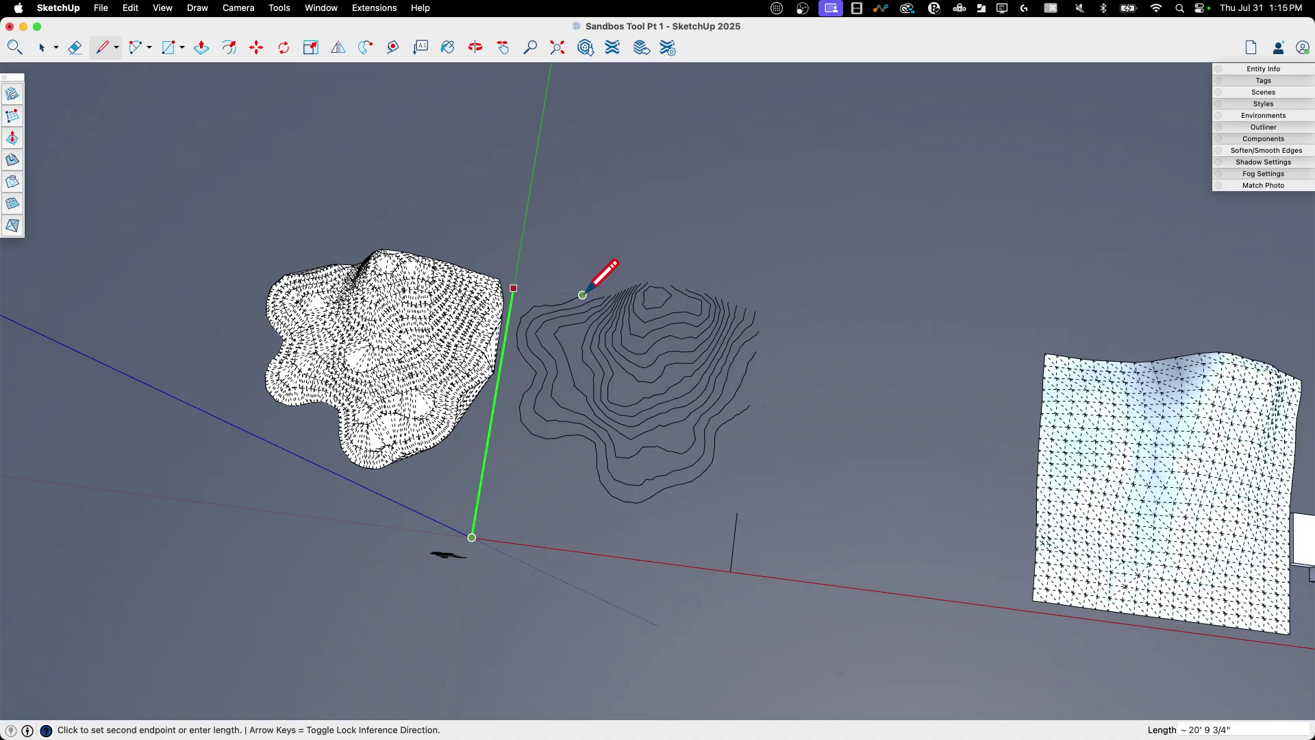
pyautogui.click(581, 295)
pyautogui.press('space')
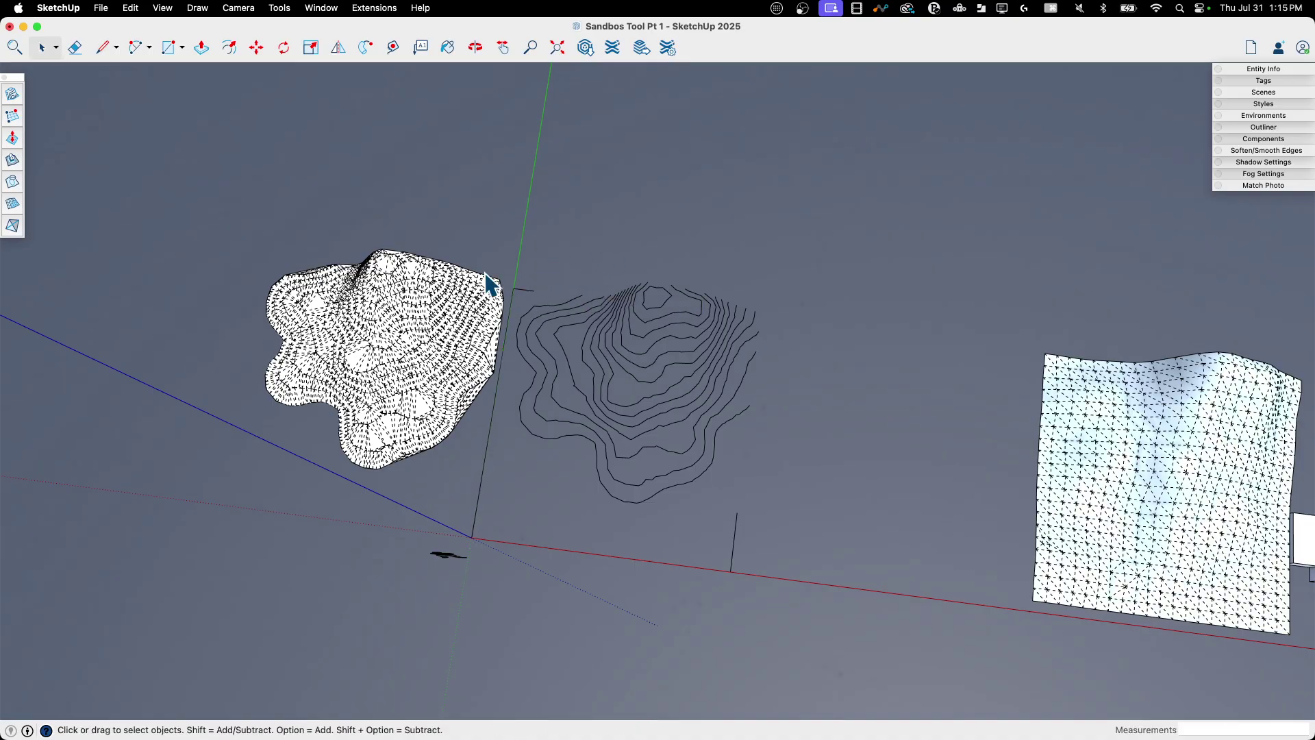
# - Delete the edited terrain, generate a new one from the contours and the added boundary lines, and turn off hidden geometry
pyautogui.click(447, 336)
pyautogui.press('Delete')
pyautogui.moveTo(447, 343); pyautogui.dragTo(581, 234, button='middle')
pyautogui.moveTo(485, 193); pyautogui.dragTo(820, 508)
pyautogui.moveTo(820, 508); pyautogui.dragTo(709, 495, button='middle')
pyautogui.click(12, 94)
pyautogui.hotkey('alt', 'h')
# - Move the new squared-off terrain along the red axis until it is clear of the contour lines
pyautogui.click(619, 417)
pyautogui.moveTo(618, 418); pyautogui.dragTo(729, 493, button='middle')
pyautogui.press('m')
pyautogui.click(730, 493)
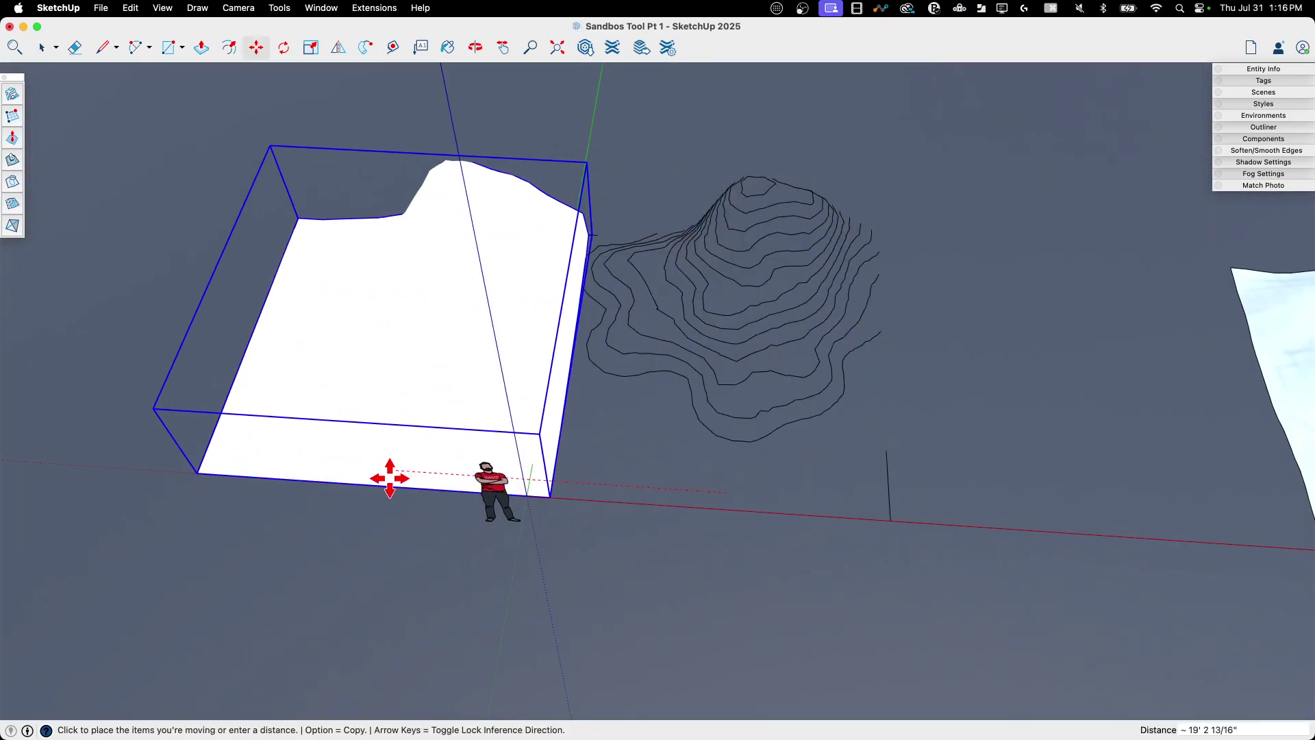
pyautogui.click(273, 461)
pyautogui.press('space')
# - Examine the new terrain against its contour lines from several angles, temporarily displaying hidden geometry to inspect the triangulation
pyautogui.moveTo(285, 548); pyautogui.dragTo(704, 277, button='middle')
pyautogui.moveTo(865, 555); pyautogui.dragTo(781, 511, button='middle')
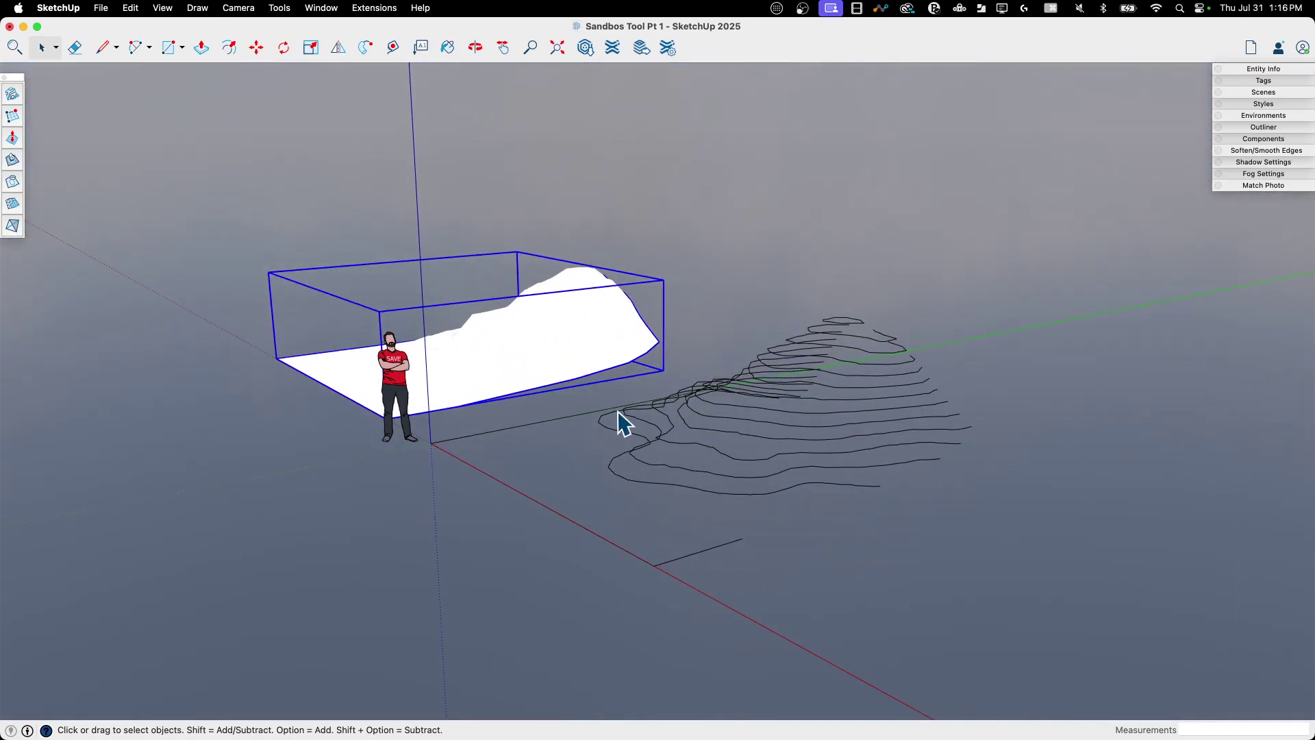
pyautogui.moveTo(506, 415); pyautogui.dragTo(571, 295, button='middle')
pyautogui.scroll(4, 571, 294)
pyautogui.moveTo(548, 164); pyautogui.dragTo(605, 276, button='middle')
pyautogui.scroll(-6, 600, 329)
pyautogui.moveTo(606, 446); pyautogui.dragTo(652, 331, button='middle')
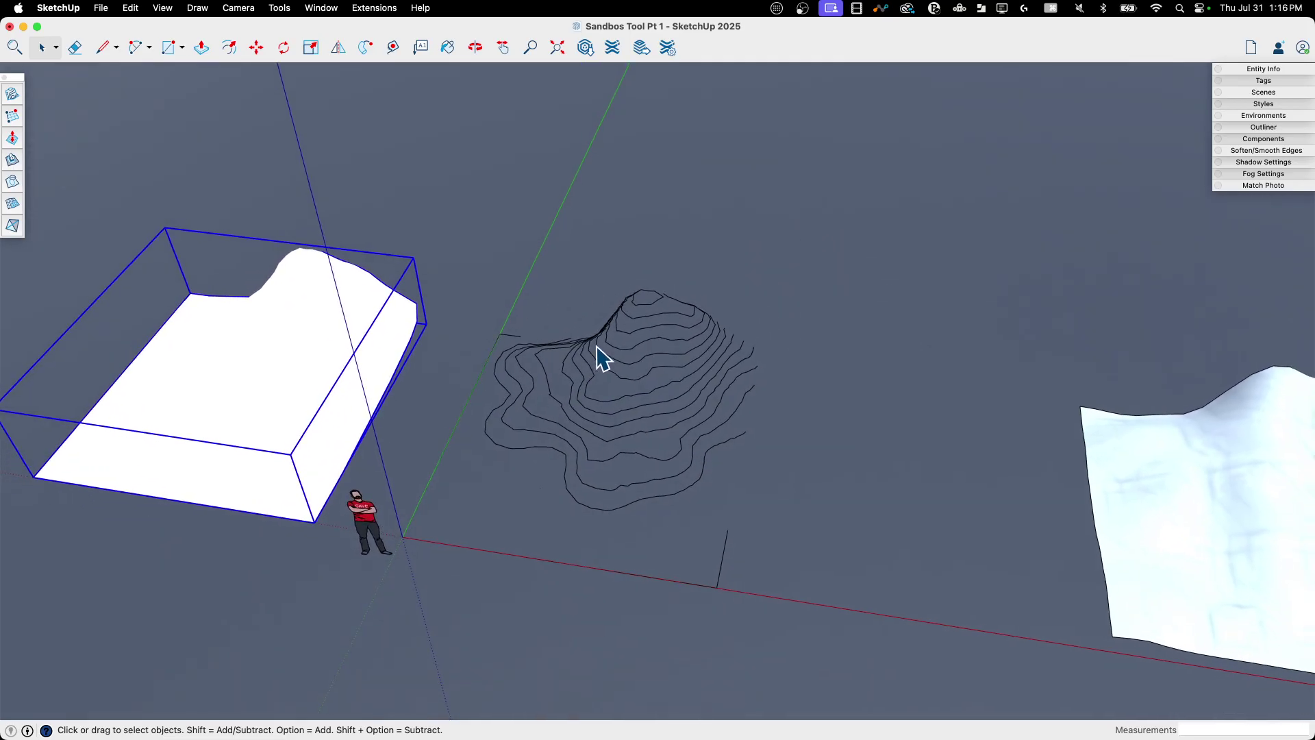
pyautogui.moveTo(582, 311); pyautogui.dragTo(590, 560, button='middle')
pyautogui.hotkey('alt', 'h')
pyautogui.scroll(-6, 591, 560)
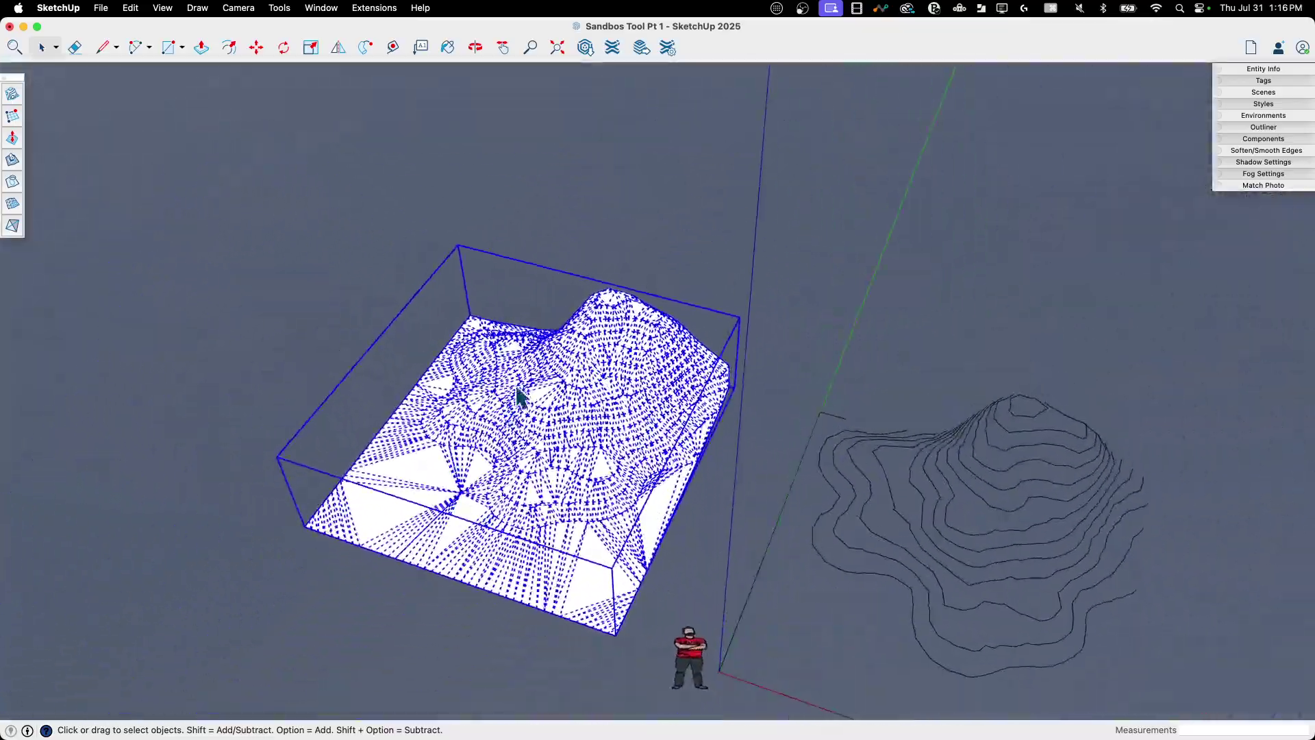
pyautogui.moveTo(624, 430); pyautogui.dragTo(561, 539, button='middle')
pyautogui.hotkey('alt', 'h')
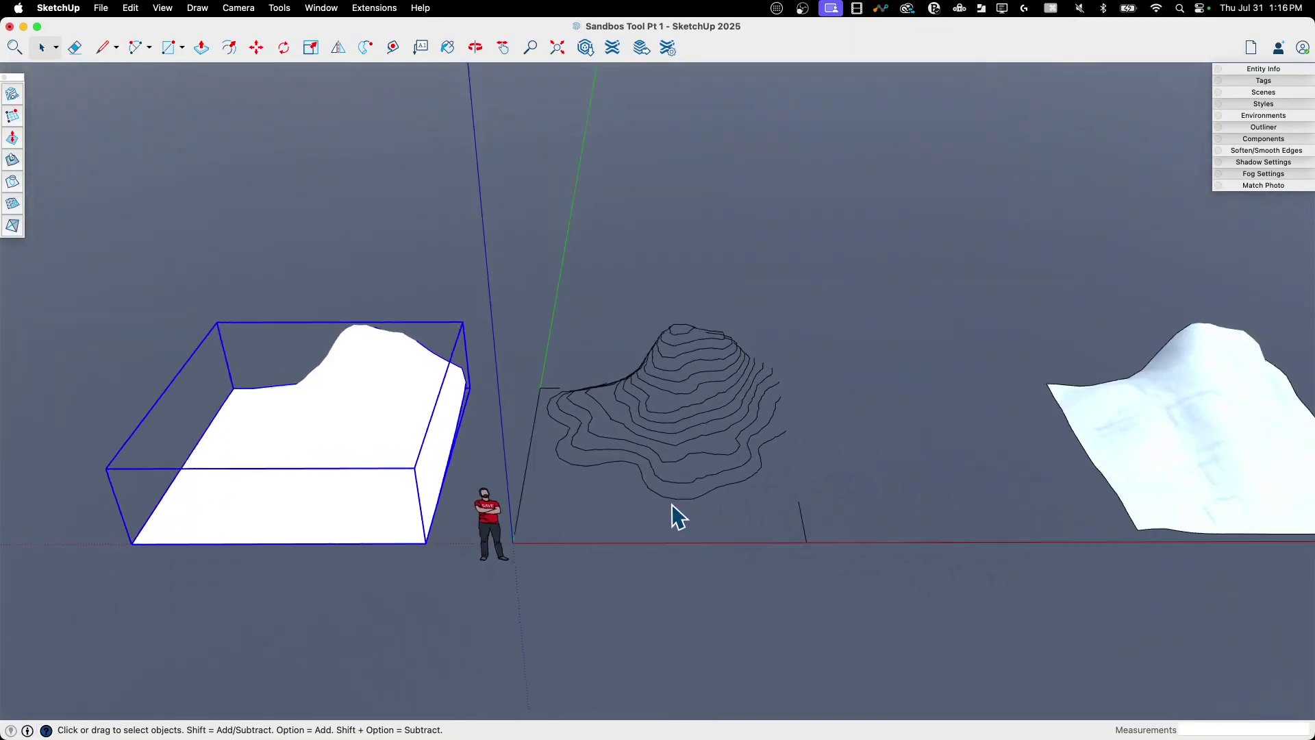
# - Move the T-shaped building block from beside the next terrain onto that terrain's lower slope
pyautogui.hscroll(5, 671, 517)
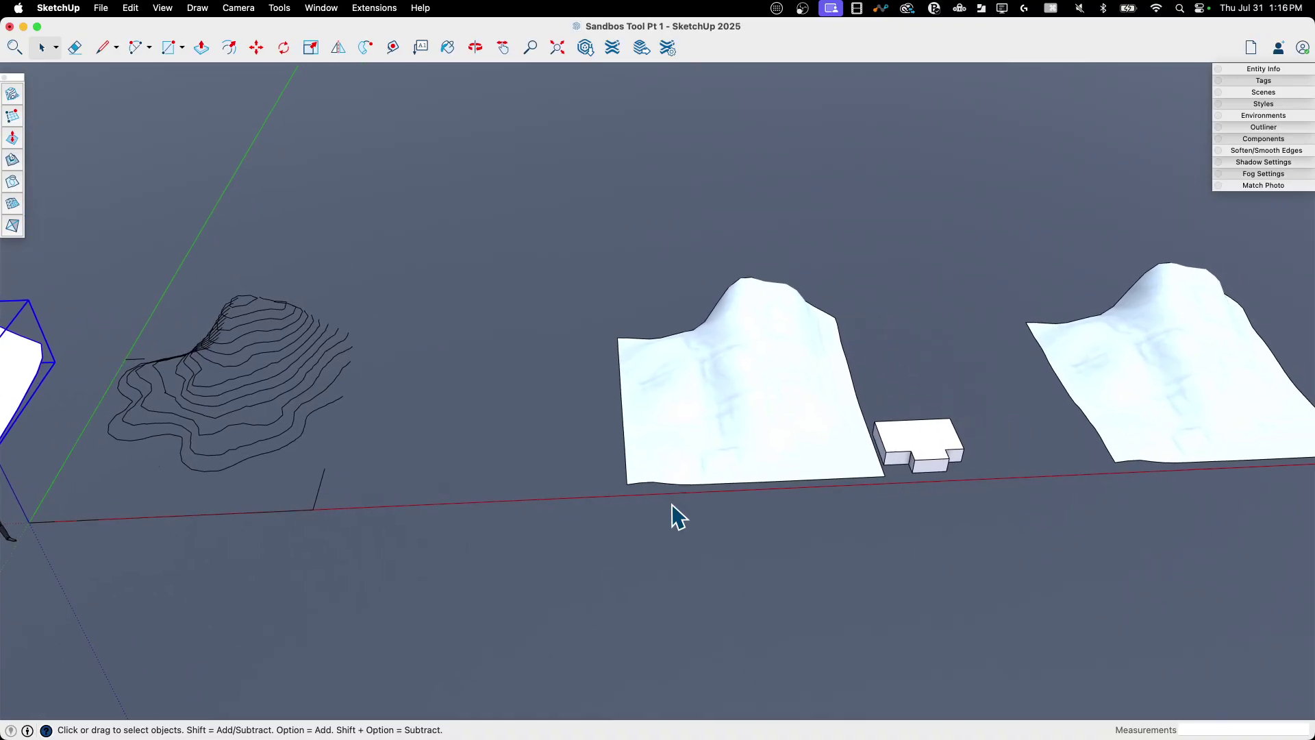
pyautogui.scroll(5, 44, 173)
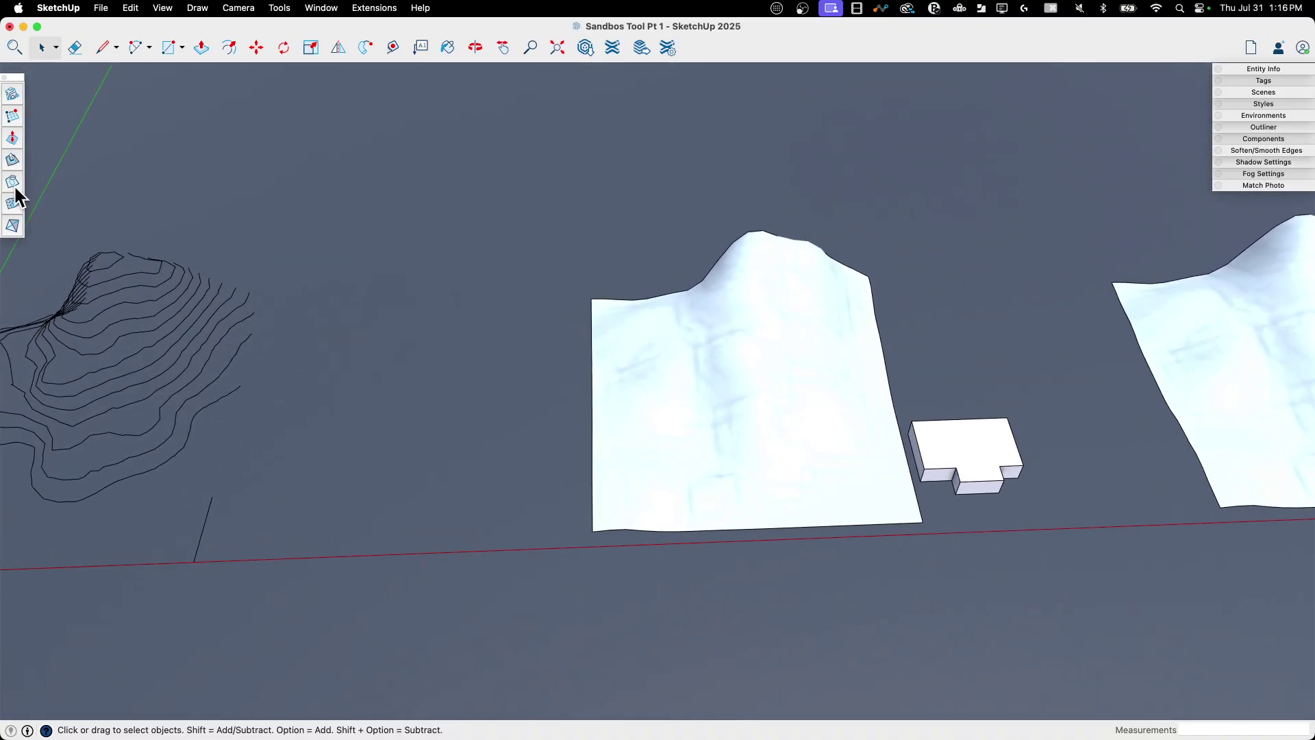
pyautogui.moveTo(528, 397); pyautogui.dragTo(883, 570, button='middle')
pyautogui.scroll(4, 674, 423)
pyautogui.click(663, 435)
pyautogui.click(883, 570)
pyautogui.press('m')
pyautogui.scroll(5, 854, 629)
pyautogui.scroll(-4, 775, 602)
pyautogui.press('space')
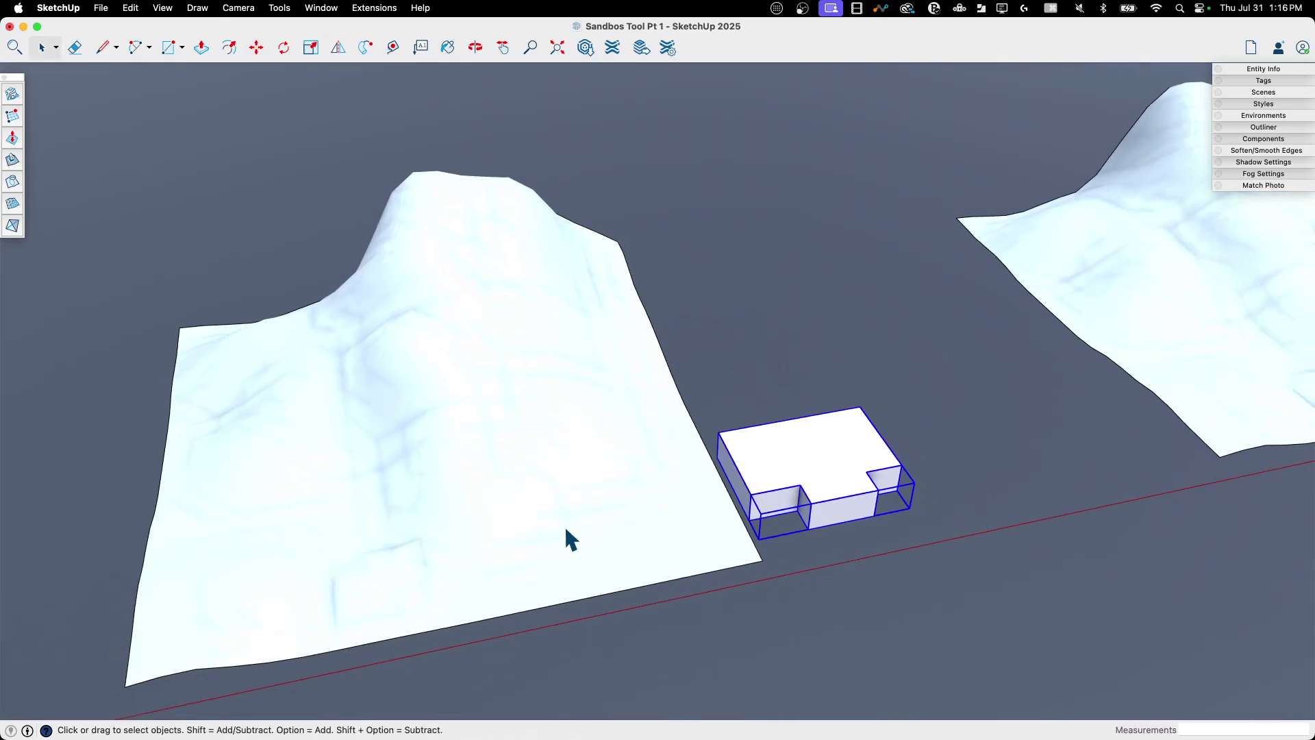
pyautogui.click(566, 527)
pyautogui.click(796, 518)
pyautogui.moveTo(799, 518); pyautogui.dragTo(764, 597, button='middle')
pyautogui.press('m')
pyautogui.click(772, 593)
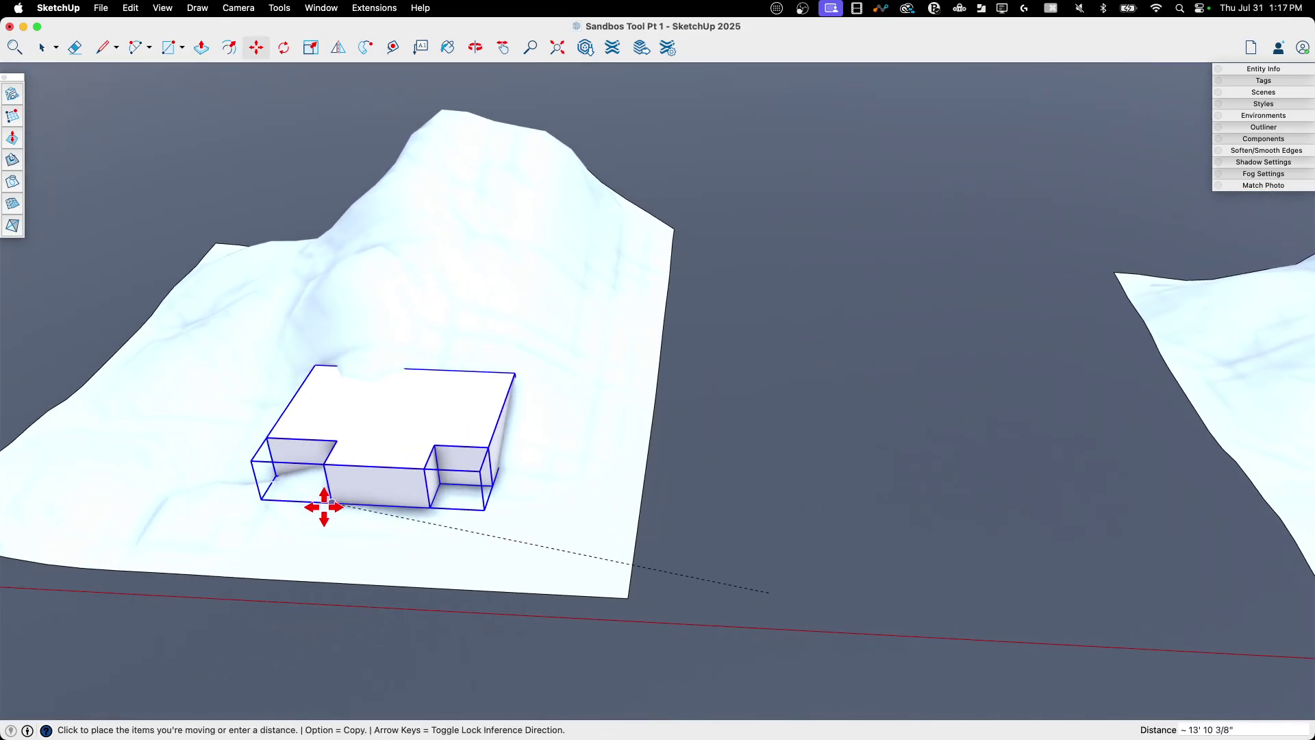
pyautogui.click(277, 511)
# - Raise the building about 2' along the blue axis so that it hovers above the terrain
pyautogui.scroll(-3, 278, 510)
pyautogui.moveTo(767, 651); pyautogui.dragTo(555, 541, button='middle')
pyautogui.press('space')
pyautogui.moveTo(611, 731); pyautogui.dragTo(416, 374, button='middle')
pyautogui.scroll(3, 464, 527)
pyautogui.press('m')
pyautogui.click(537, 517)
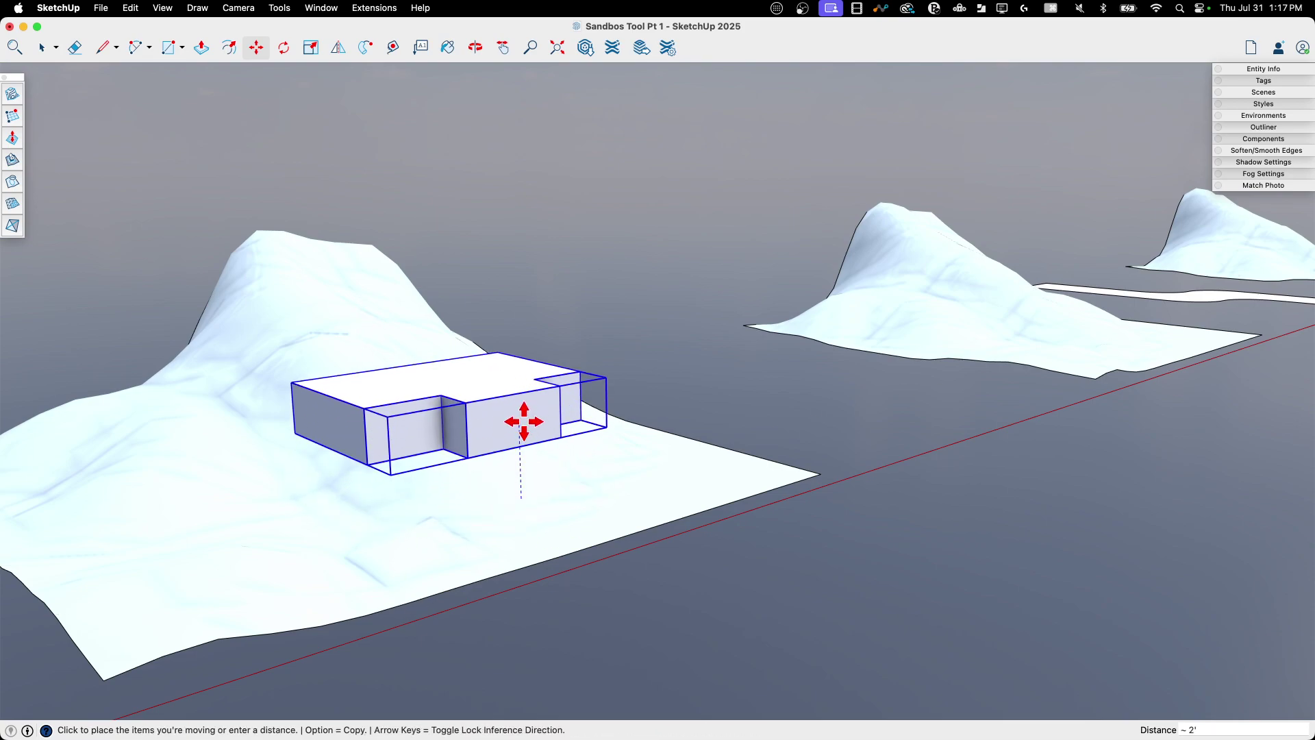
pyautogui.click(558, 494)
pyautogui.press('space')
pyautogui.moveTo(559, 494); pyautogui.dragTo(470, 410, button='middle')
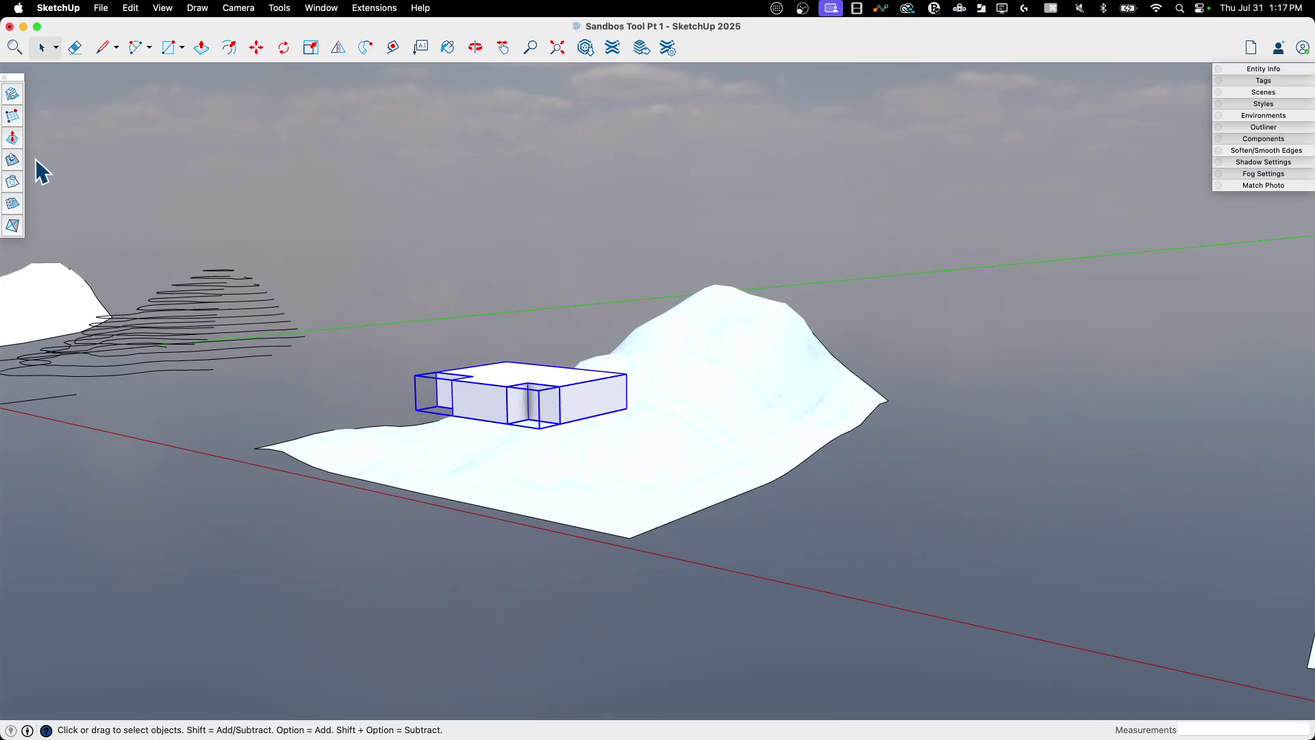
# - Start a Stamp with the building as the source and set its offset to 6"
pyautogui.click(13, 163)
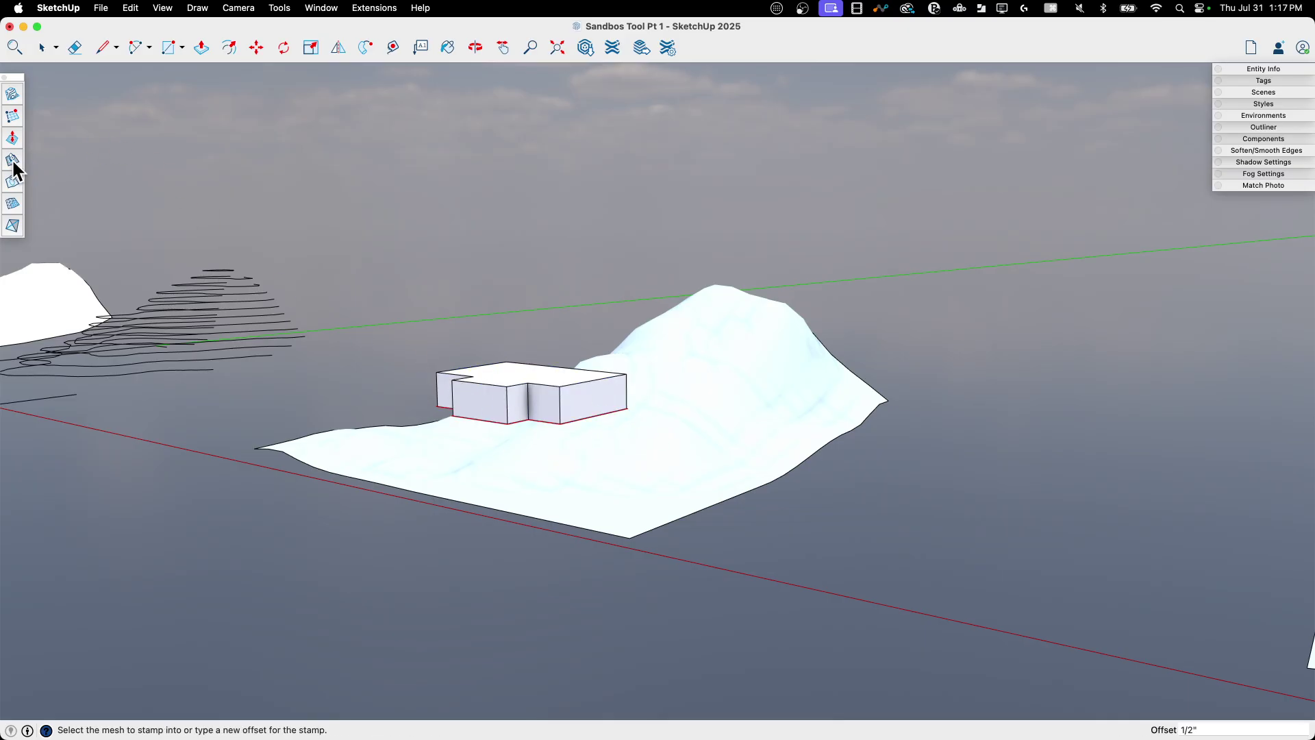
pyautogui.moveTo(565, 543); pyautogui.dragTo(585, 522, button='middle')
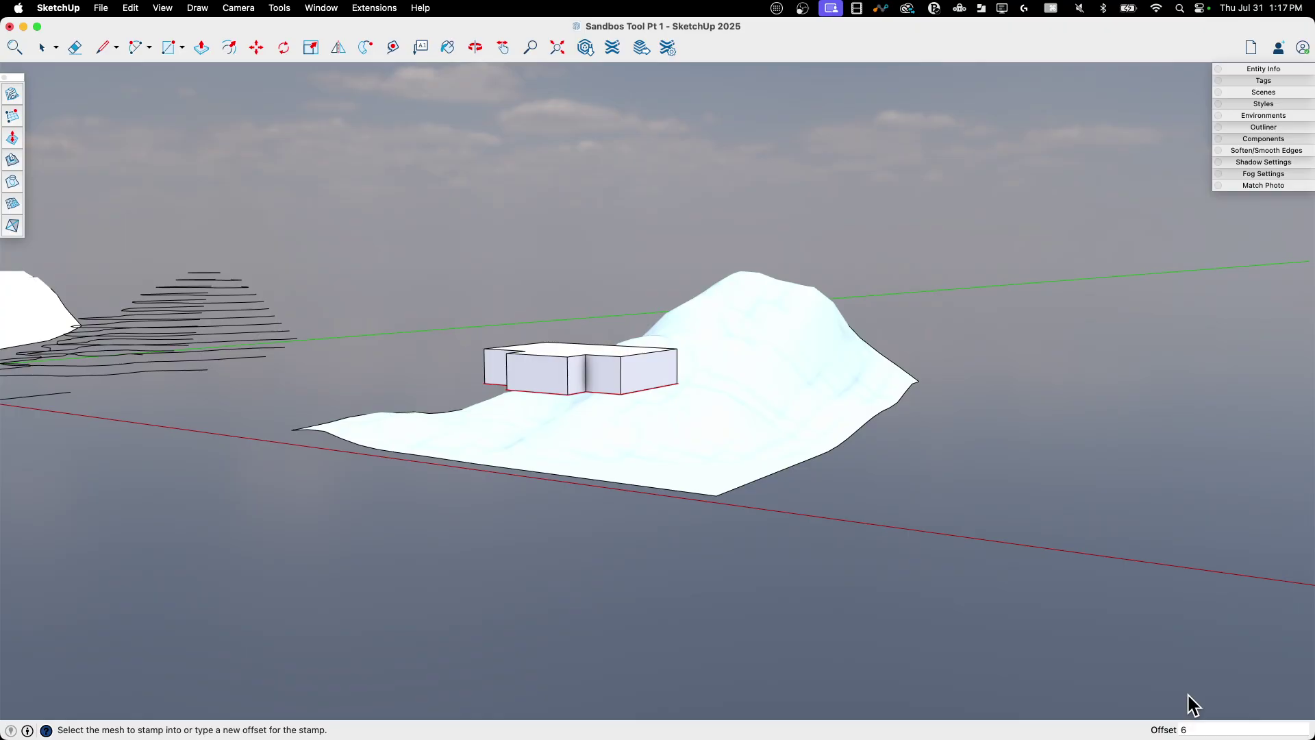
pyautogui.moveTo(449, 411); pyautogui.dragTo(420, 326, button='middle')
pyautogui.scroll(3, 500, 247)
pyautogui.scroll(2, 505, 233)
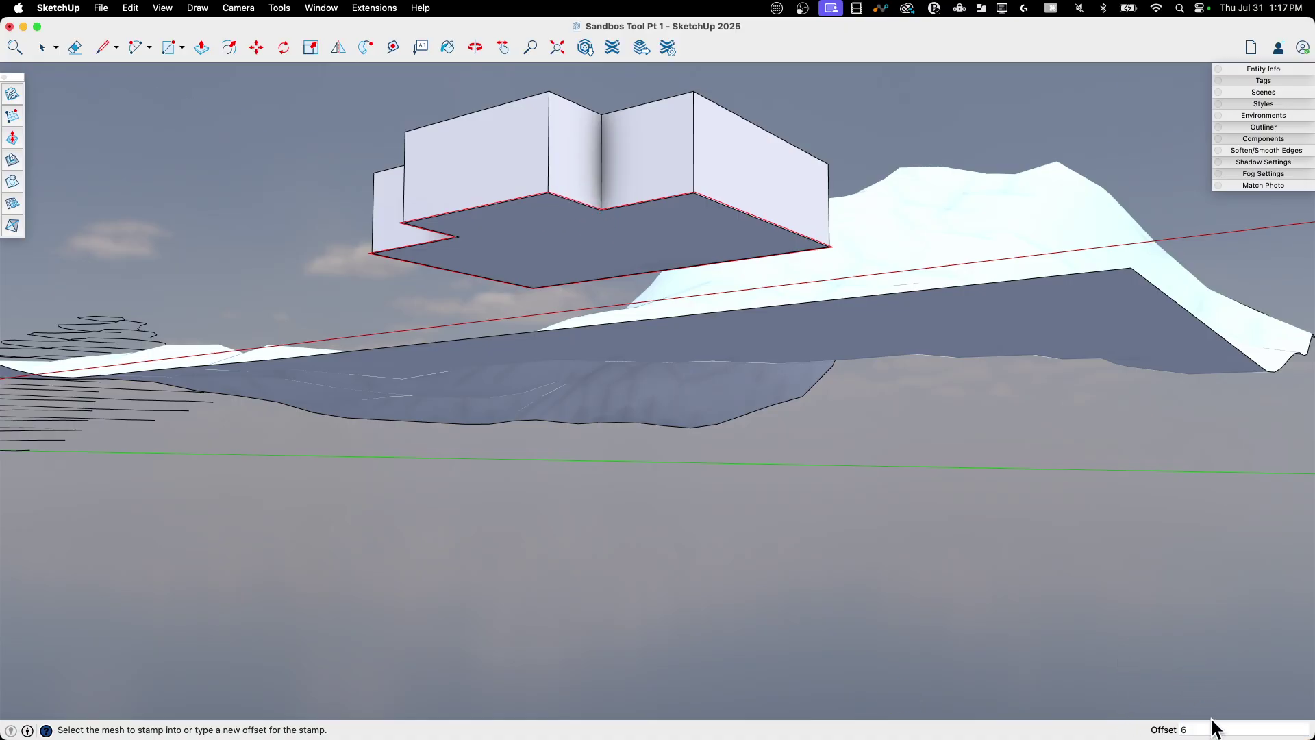
pyautogui.press('Return')
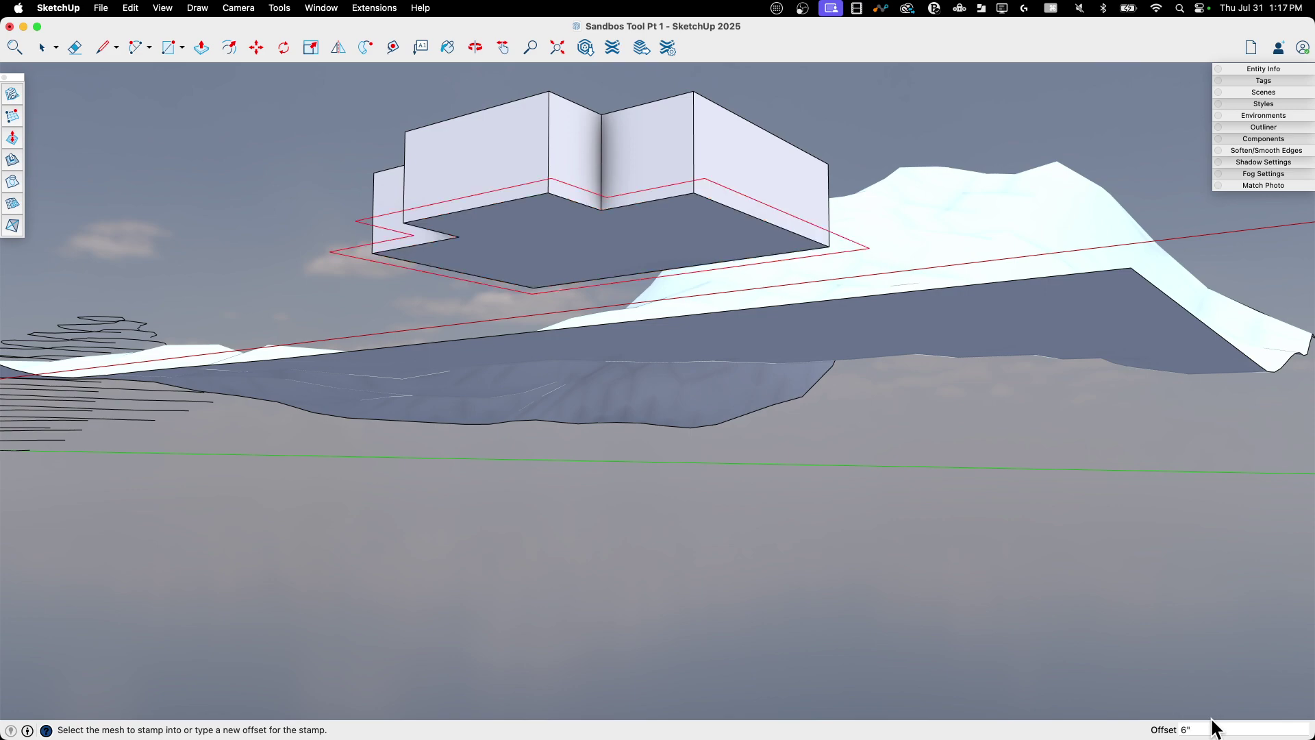
# - Try stamping the building footprint into the terrain with the 6" offset, previewing raised and sunken elevations before cancelling
pyautogui.moveTo(361, 221)
pyautogui.mouseDown(button='middle')
pyautogui.moveTo(404, 219)
pyautogui.moveTo(718, 565)
pyautogui.moveTo(720, 500)
pyautogui.moveTo(739, 565)
pyautogui.mouseUp(button='middle')
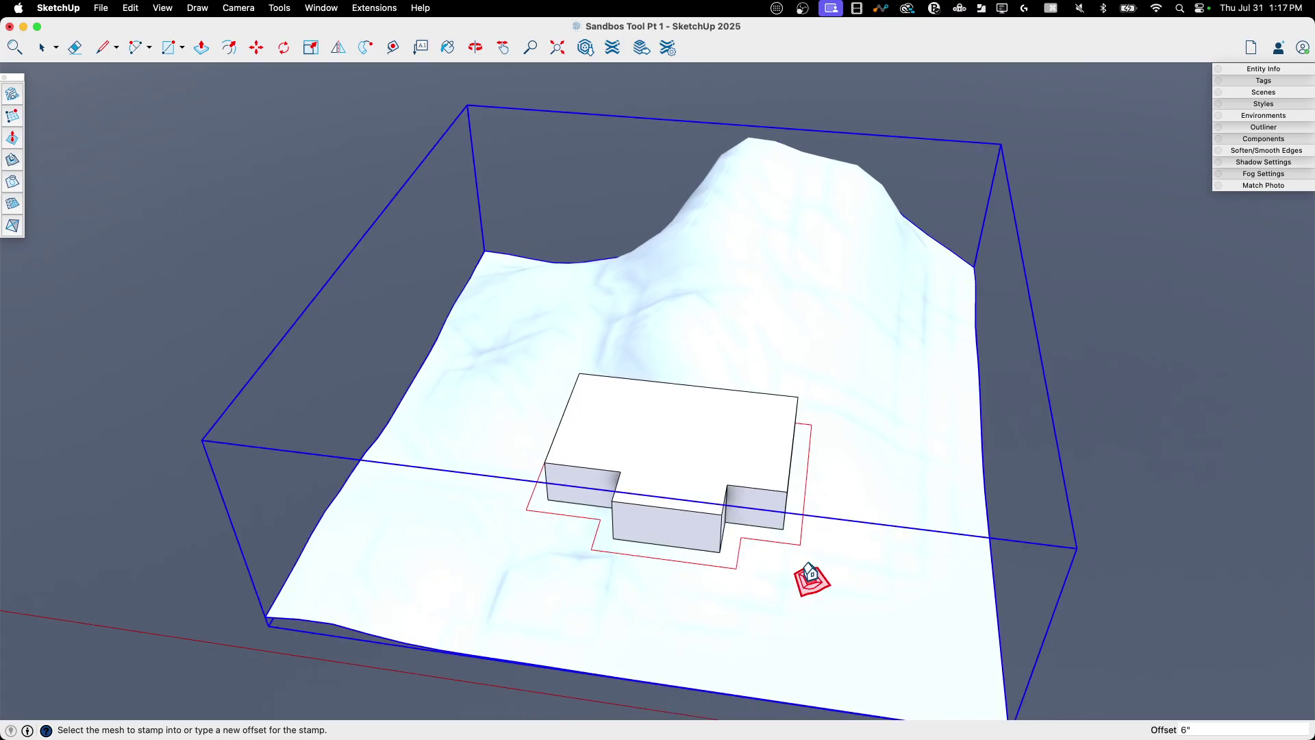
pyautogui.moveTo(842, 588); pyautogui.dragTo(764, 529, button='middle')
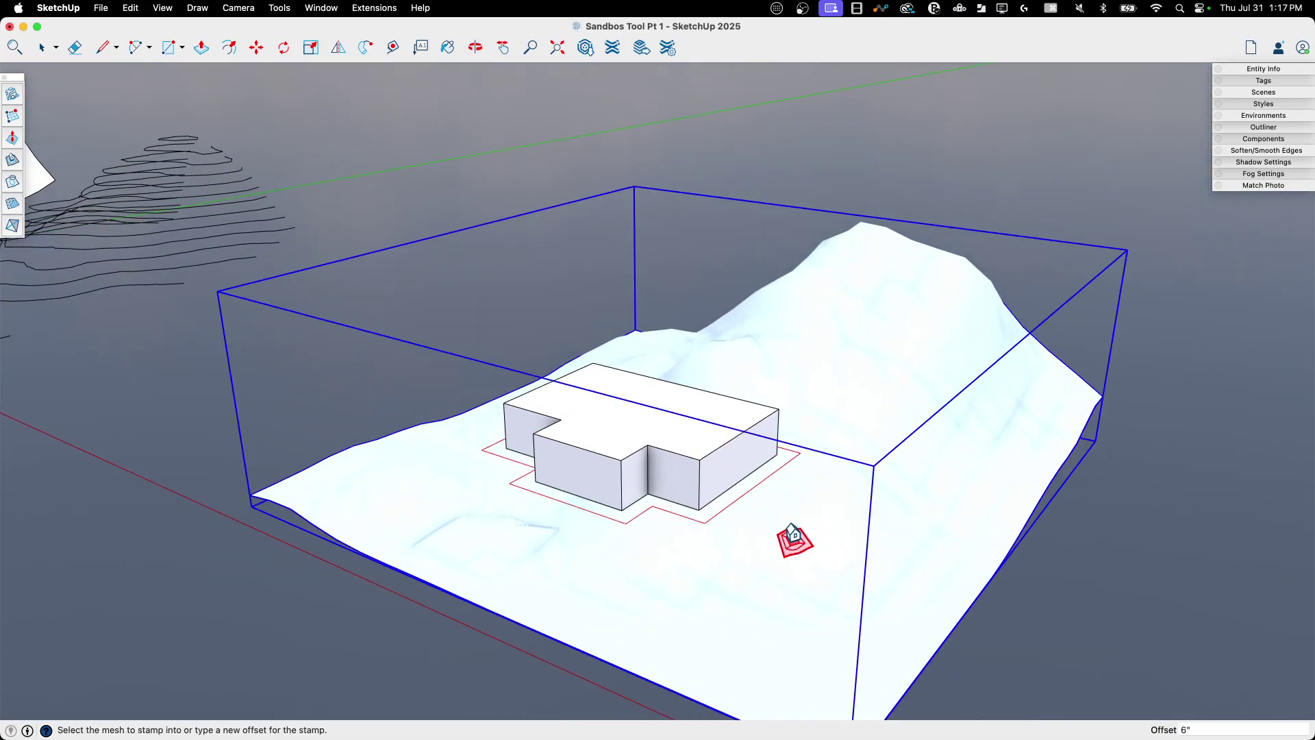
pyautogui.click(795, 542)
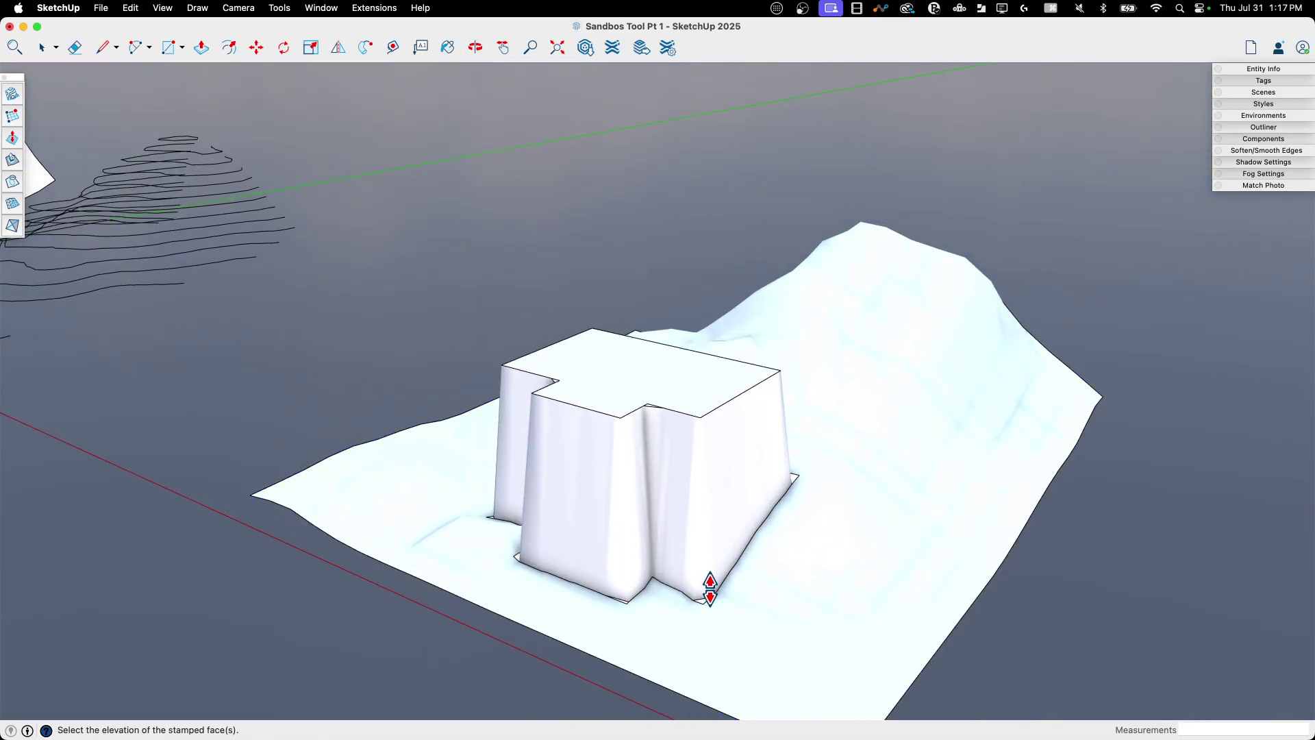
pyautogui.scroll(-3, 711, 590)
pyautogui.moveTo(650, 635); pyautogui.dragTo(645, 608, button='middle')
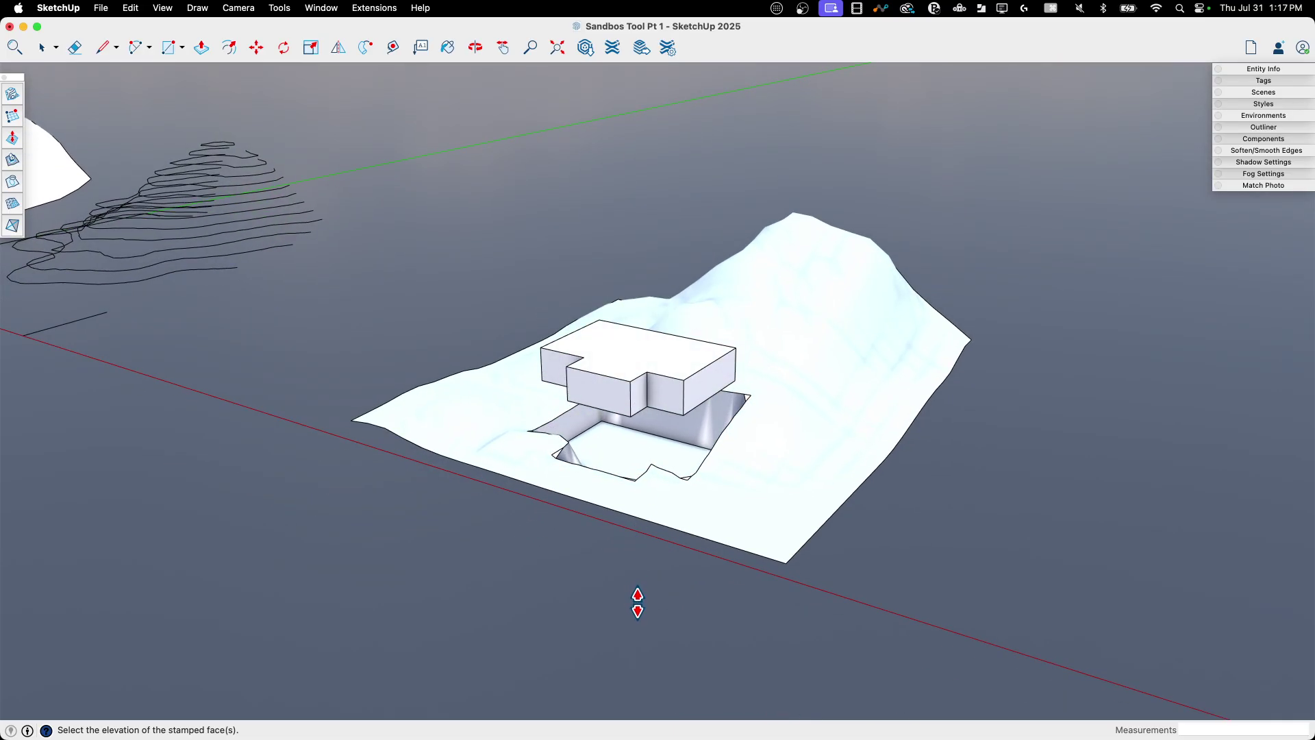
pyautogui.moveTo(637, 603); pyautogui.dragTo(514, 541, button='middle')
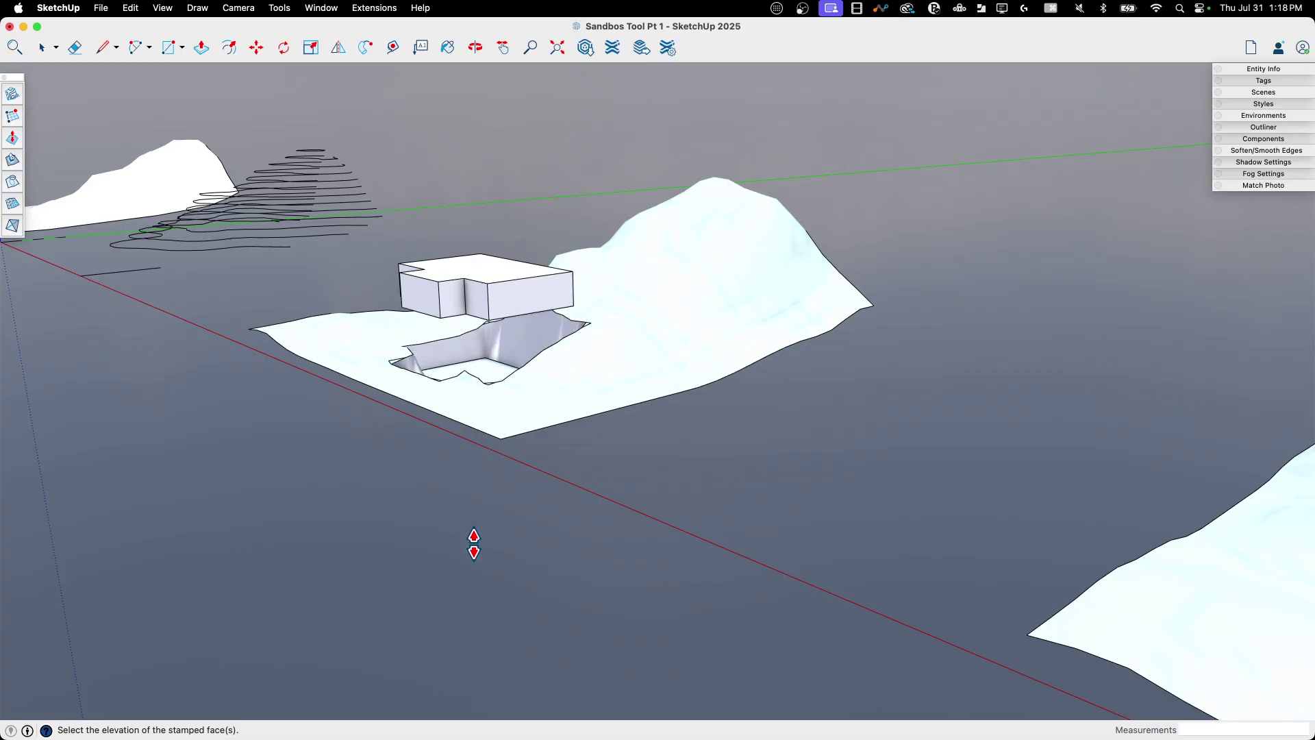
pyautogui.moveTo(463, 542); pyautogui.dragTo(625, 537, button='middle')
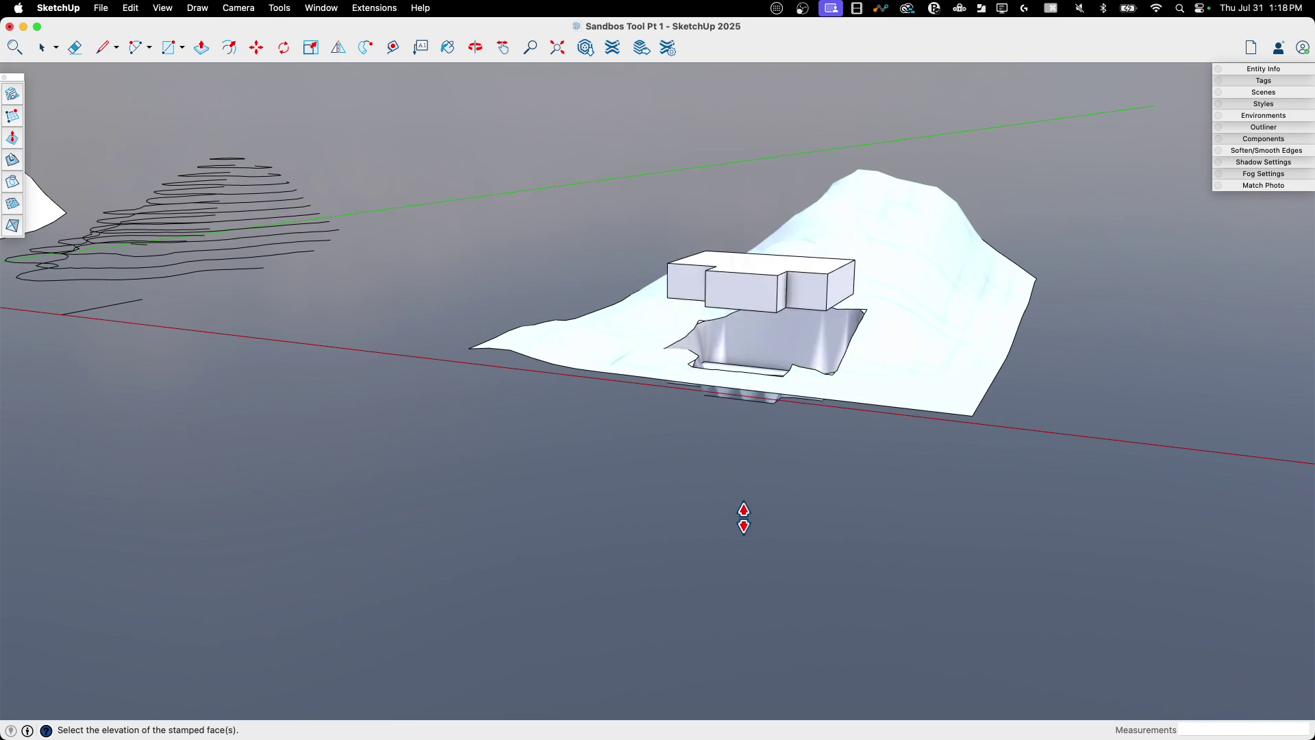
pyautogui.press('Escape')
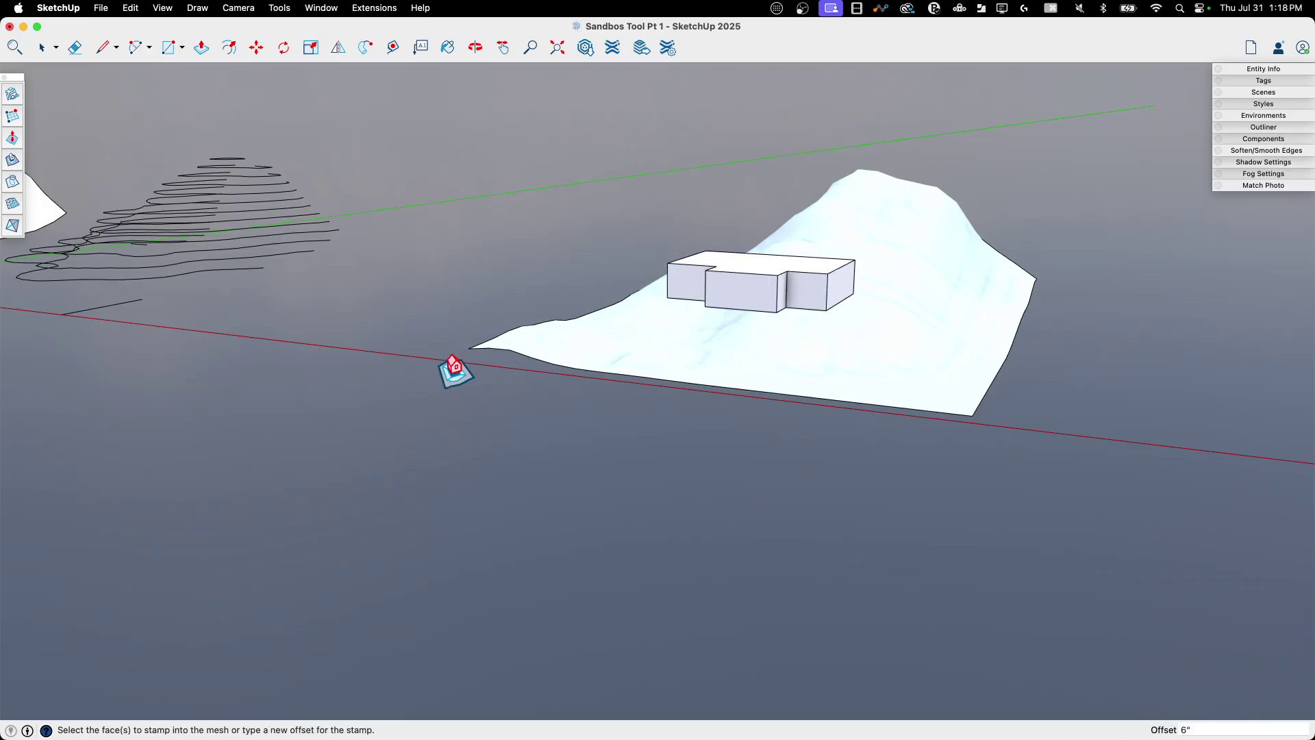
# - Stamp the building footprint into the terrain with a 1/2" offset, setting the flat pad below the building
pyautogui.click(757, 291)
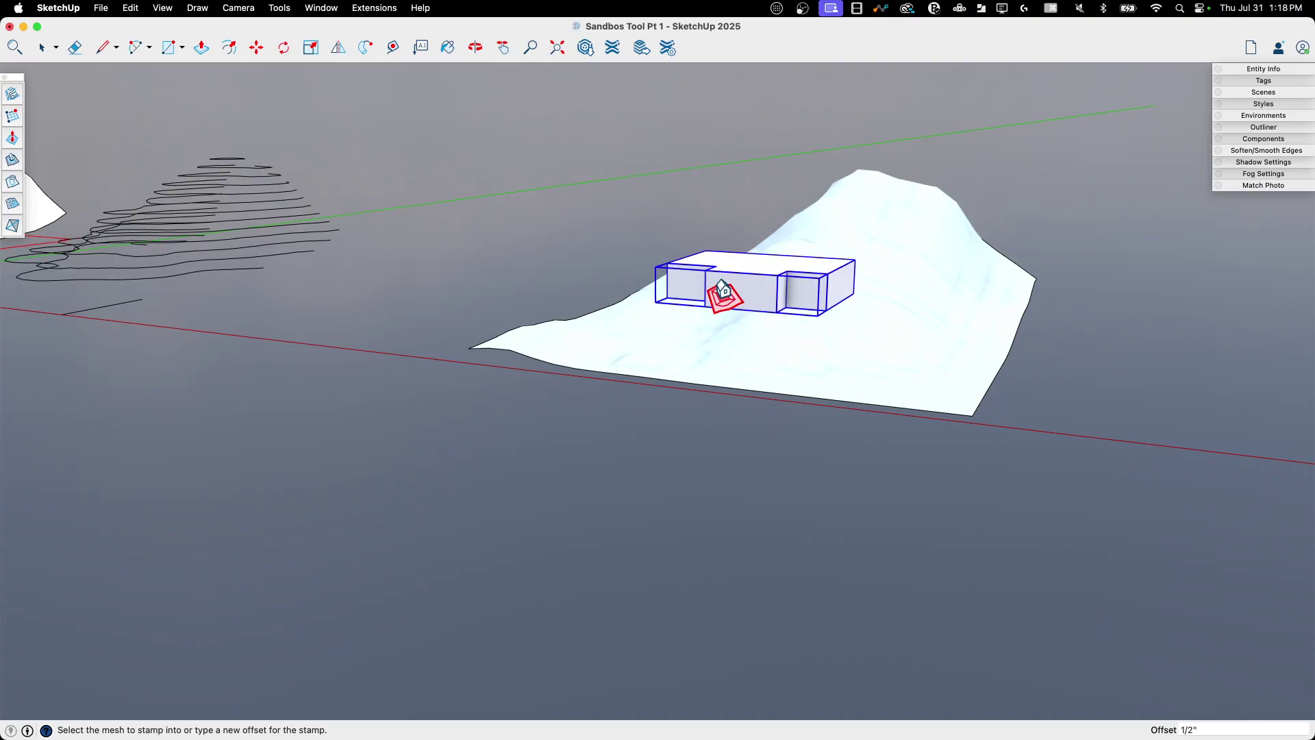
pyautogui.click(754, 268)
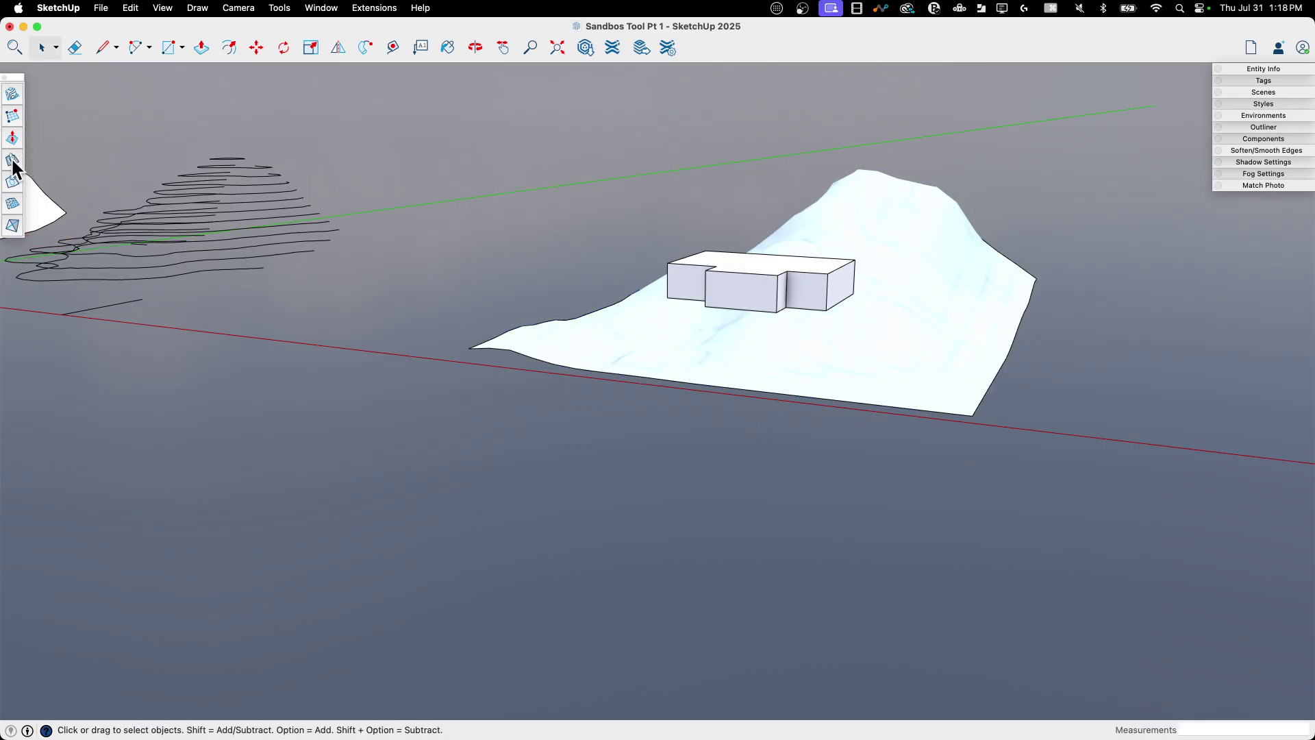
pyautogui.click(767, 289)
pyautogui.click(909, 350)
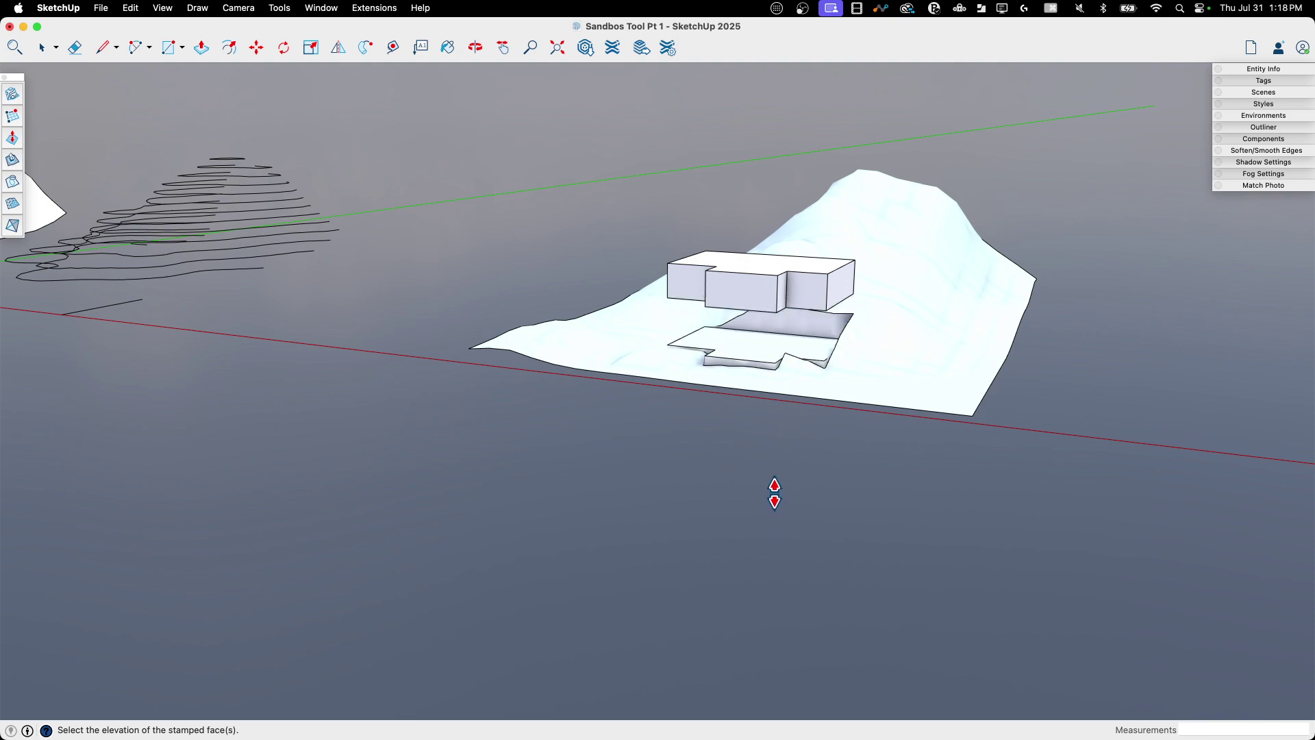
pyautogui.moveTo(774, 493); pyautogui.dragTo(675, 582, button='middle')
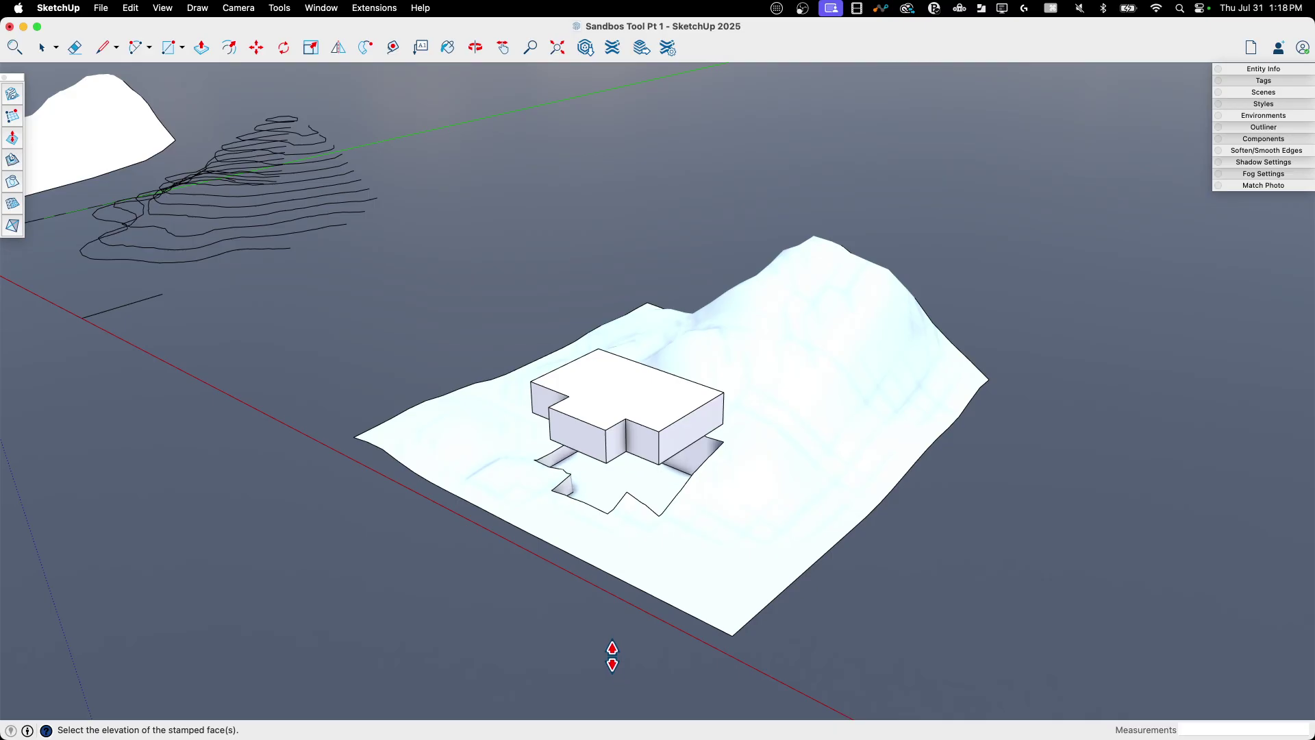
pyautogui.moveTo(546, 698); pyautogui.dragTo(926, 374, button='middle')
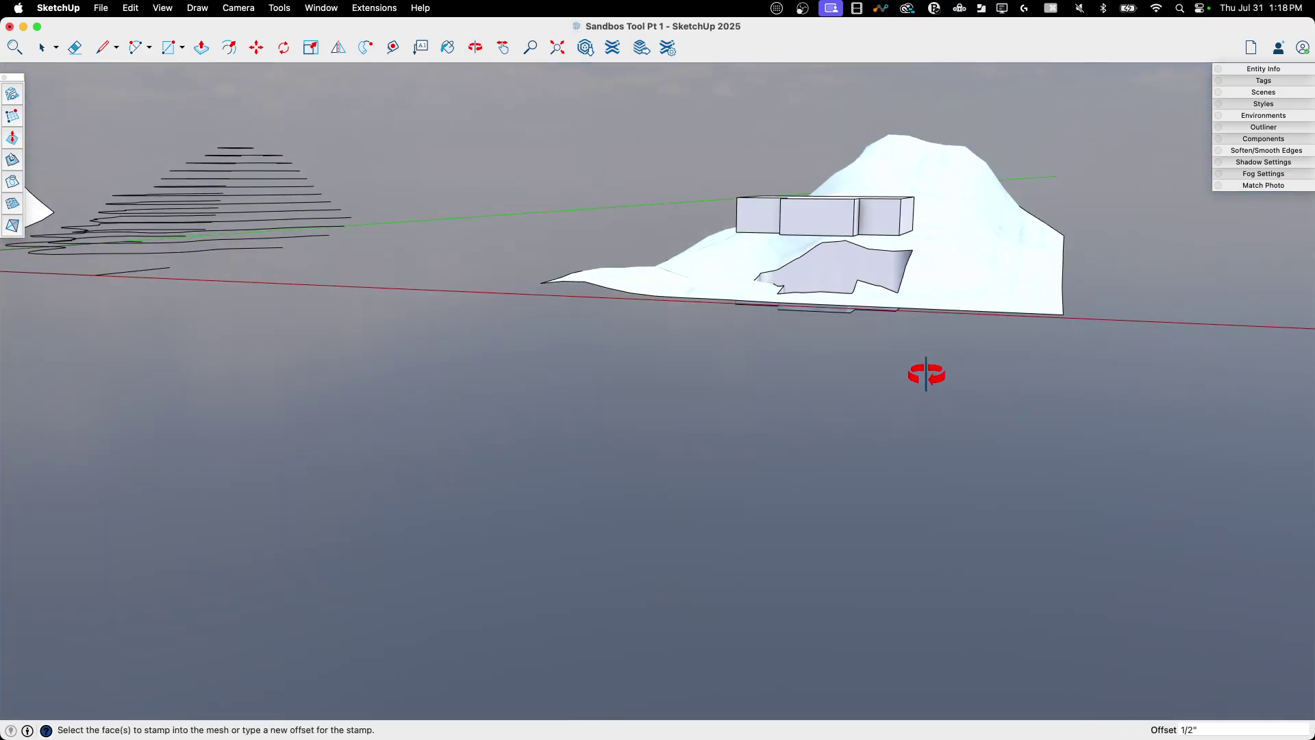
# - Lower the building about 2' 6 3/8" along the blue axis into the stamped pad and check its fit
pyautogui.click(856, 204)
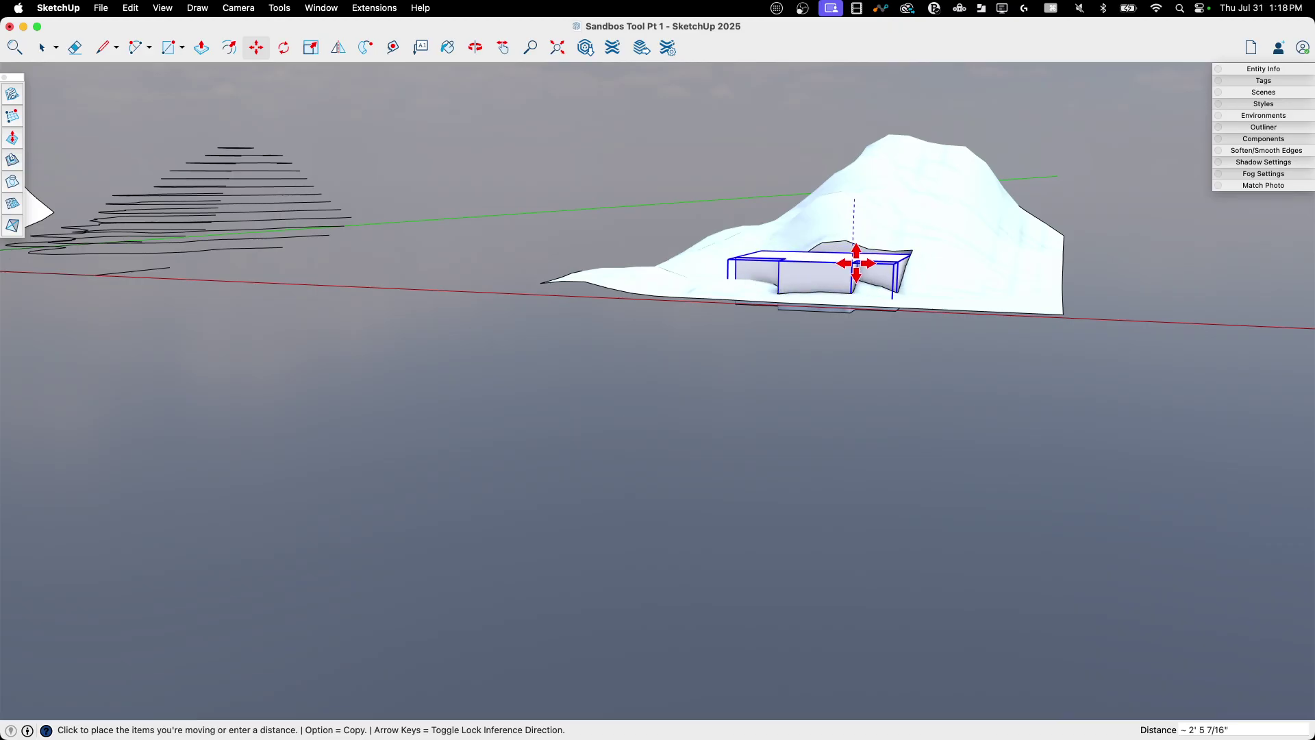
pyautogui.scroll(10, 854, 267)
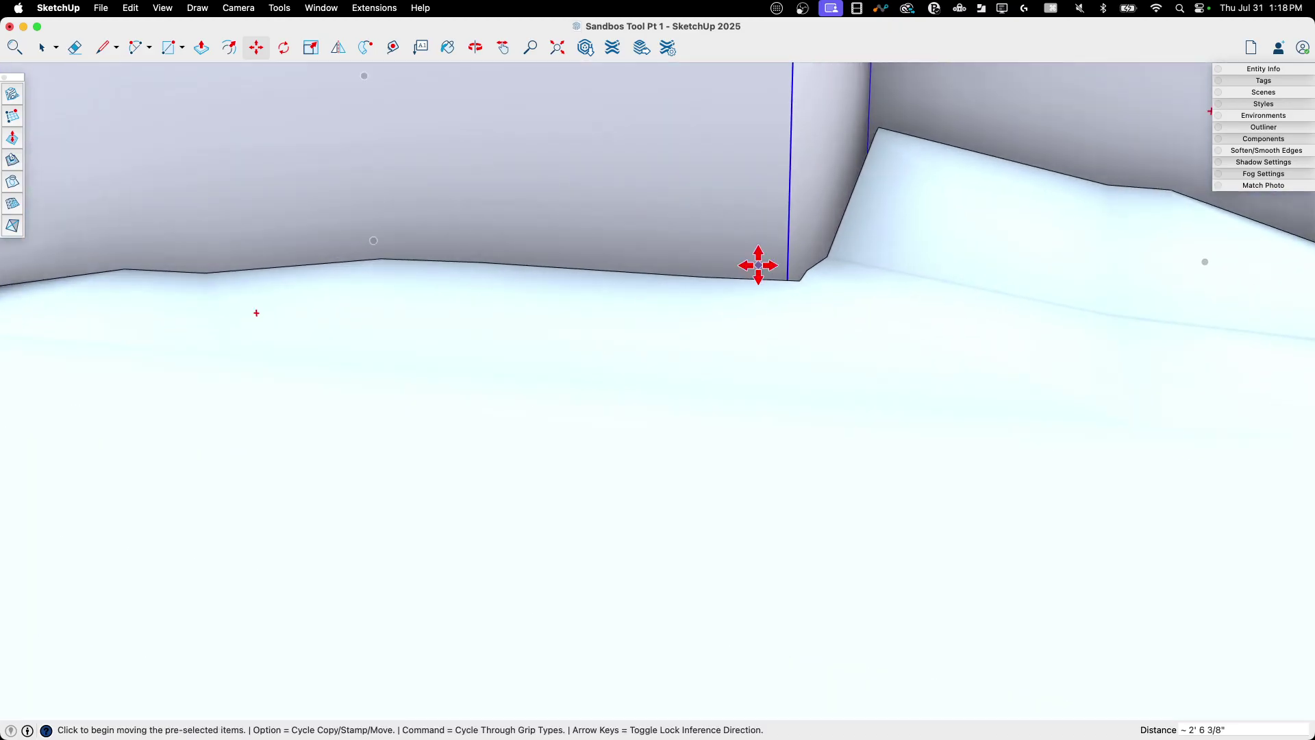
pyautogui.moveTo(758, 265); pyautogui.dragTo(698, 545, button='middle')
pyautogui.scroll(-10, 810, 303)
pyautogui.moveTo(738, 258); pyautogui.dragTo(954, 308, button='middle')
# - Raise the flat S-shaped path outline and move it about 27' 3" along the red axis over the adjacent terrain
pyautogui.scroll(-5, 608, 306)
pyautogui.press('space')
pyautogui.scroll(3, 972, 308)
pyautogui.click(1006, 301)
pyautogui.scroll(3, 1048, 380)
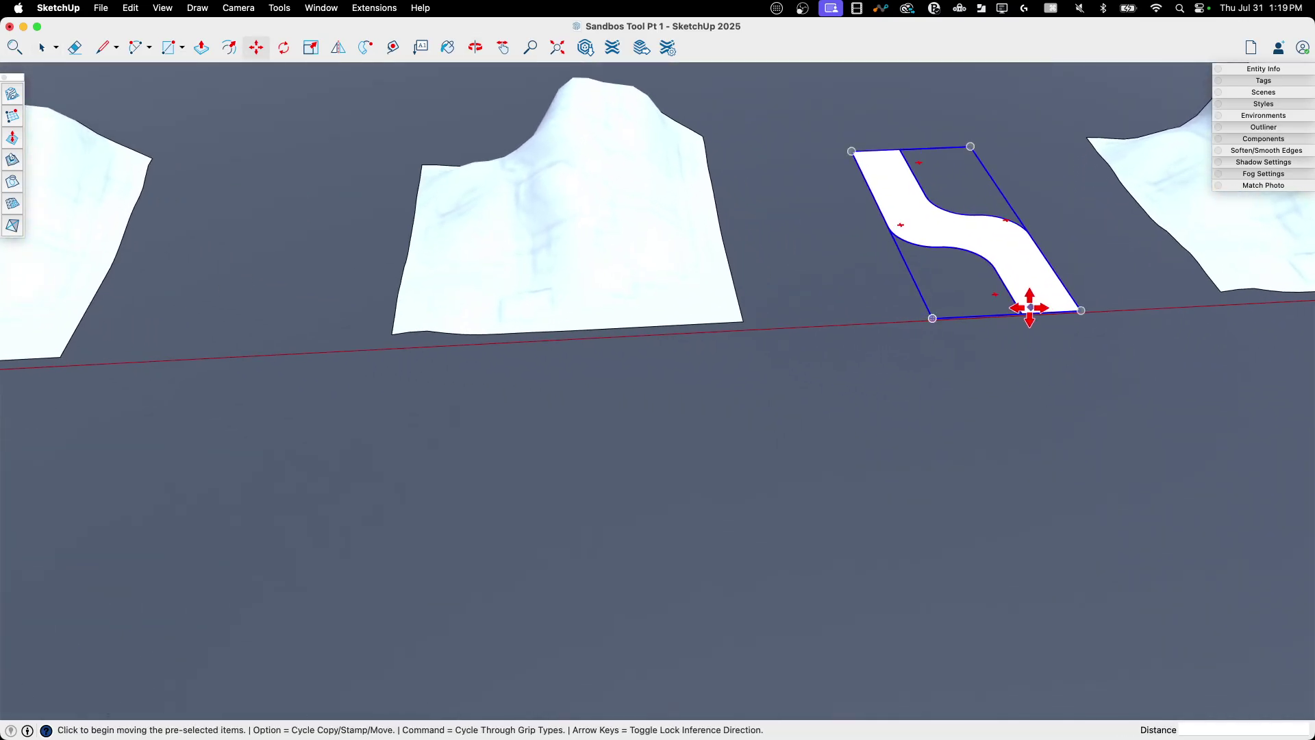
pyautogui.click(1022, 317)
pyautogui.moveTo(1019, 277); pyautogui.dragTo(1039, 203, button='middle')
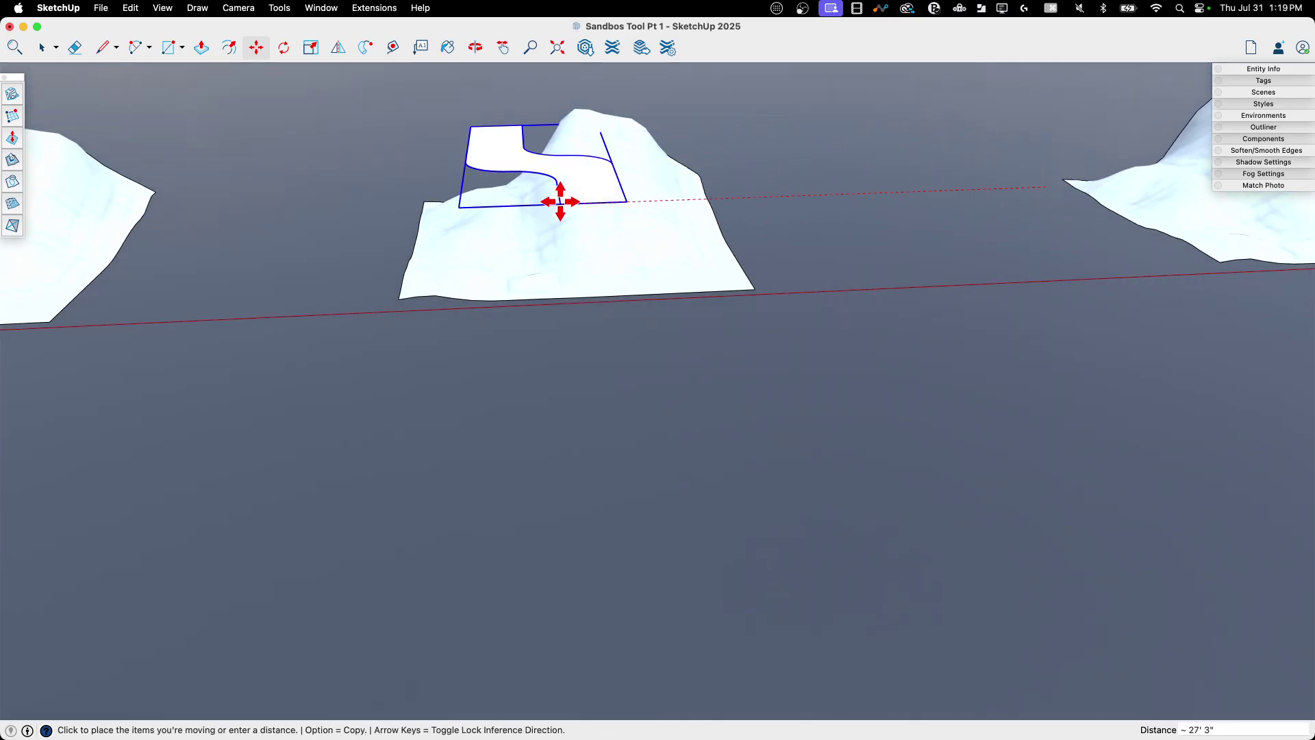
pyautogui.click(555, 204)
# - Shift the path outline about 6" along the green axis so that it spans the terrain from front to back
pyautogui.moveTo(666, 332); pyautogui.dragTo(709, 496, button='middle')
pyautogui.click(655, 422)
pyautogui.click(654, 431)
pyautogui.press('space')
pyautogui.scroll(2, 685, 472)
pyautogui.press('m')
pyautogui.click(664, 451)
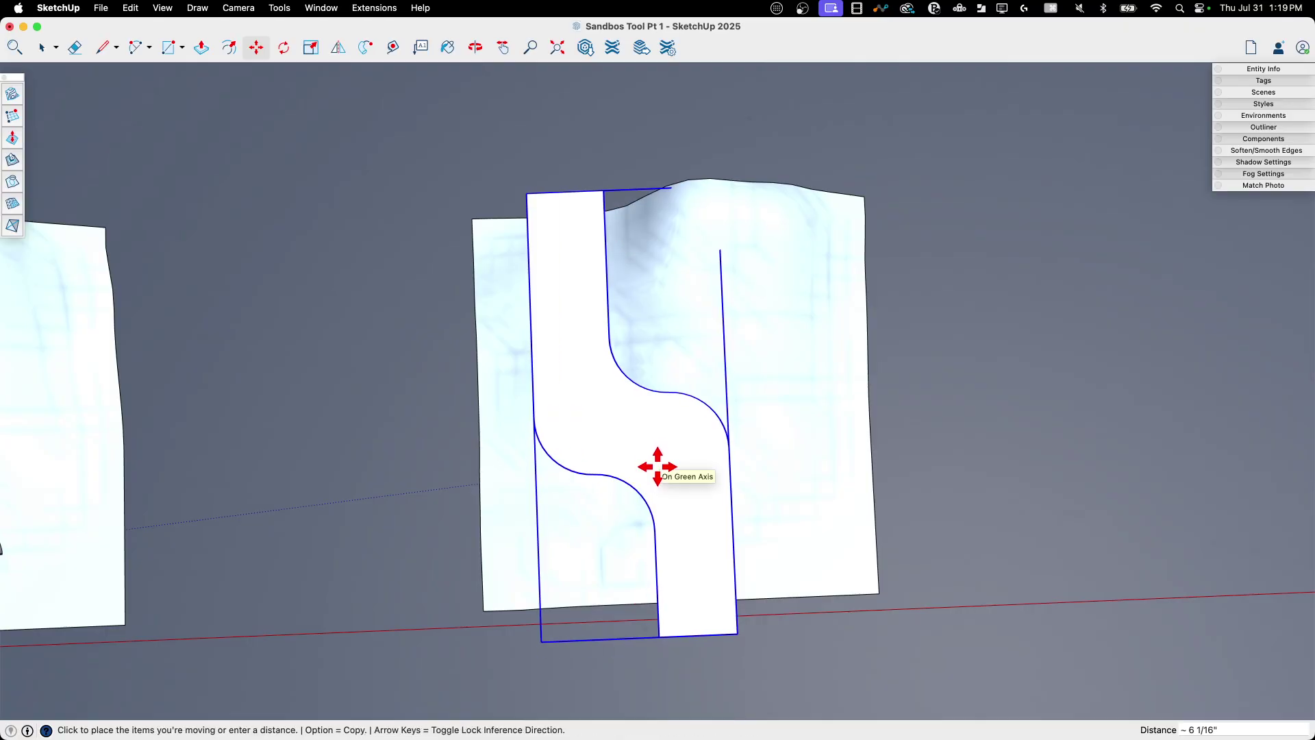
pyautogui.press('space')
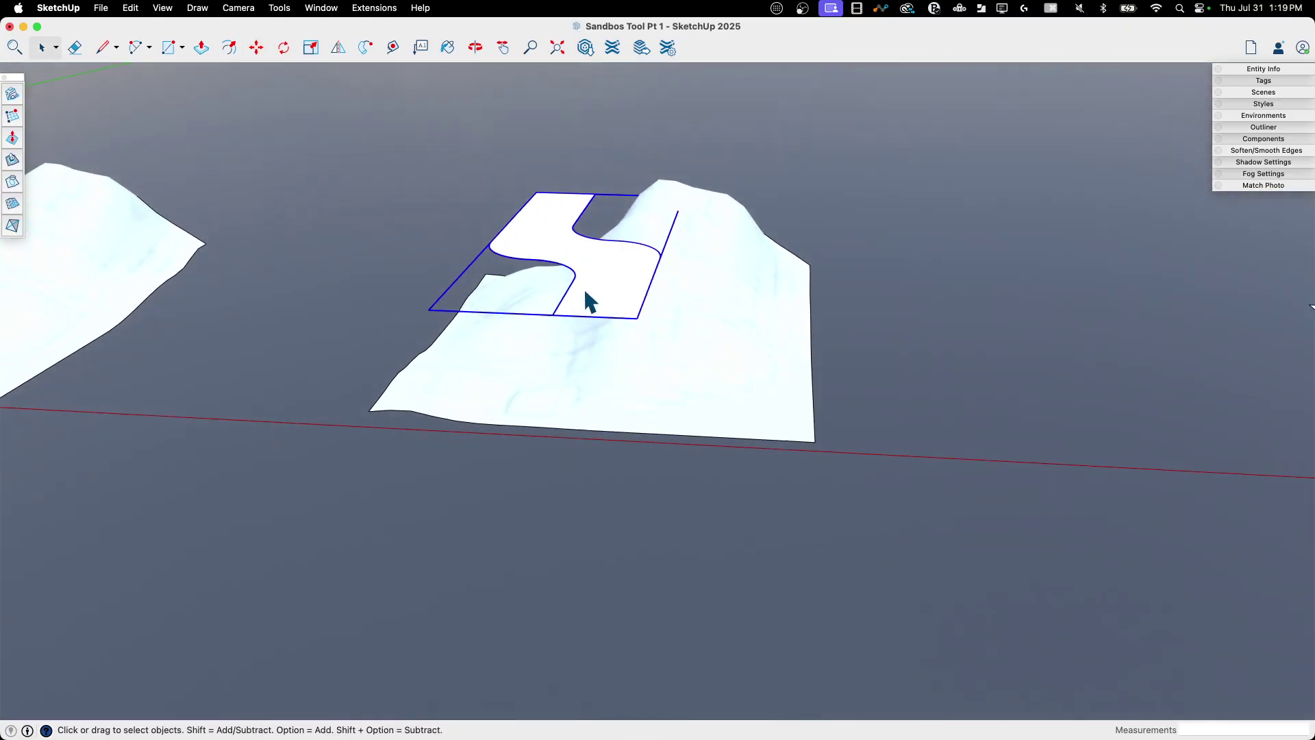
# - Drape the S-shaped path outline onto the terrain below it
pyautogui.moveTo(585, 294); pyautogui.dragTo(565, 266, button='middle')
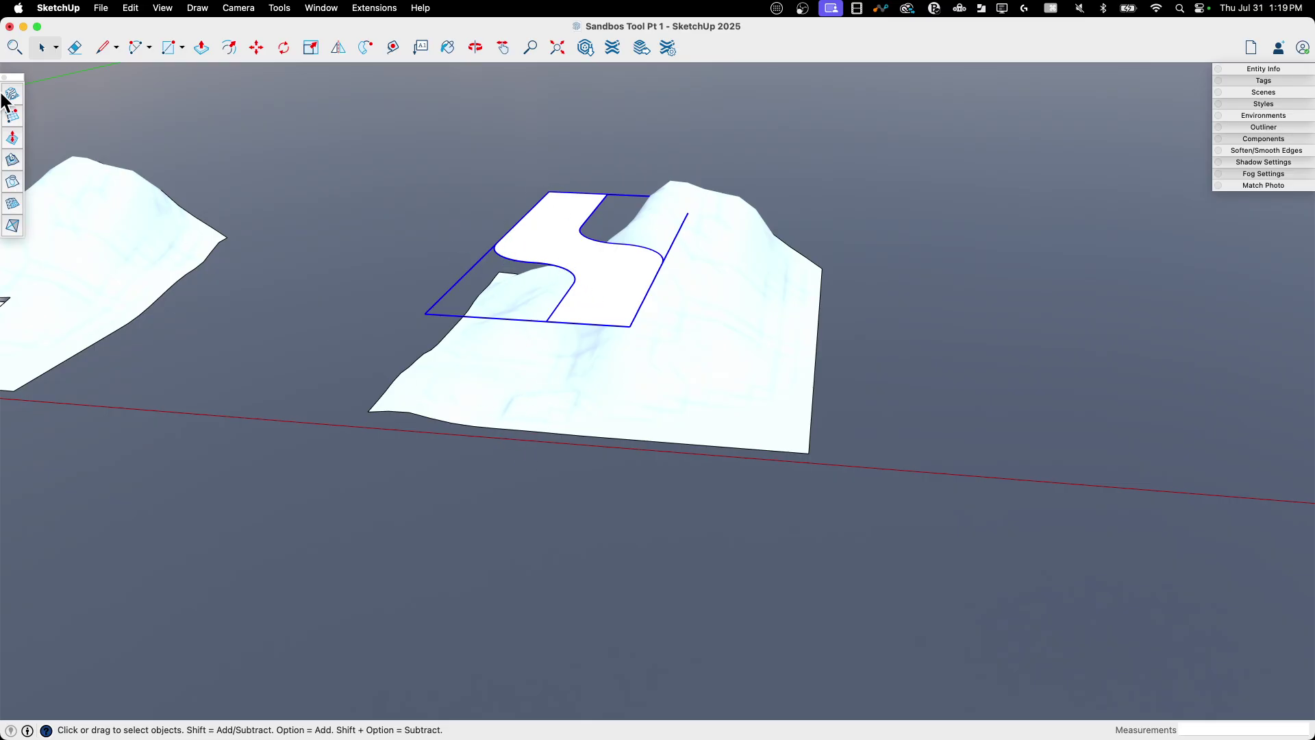
pyautogui.moveTo(49, 194); pyautogui.dragTo(28, 185, button='middle')
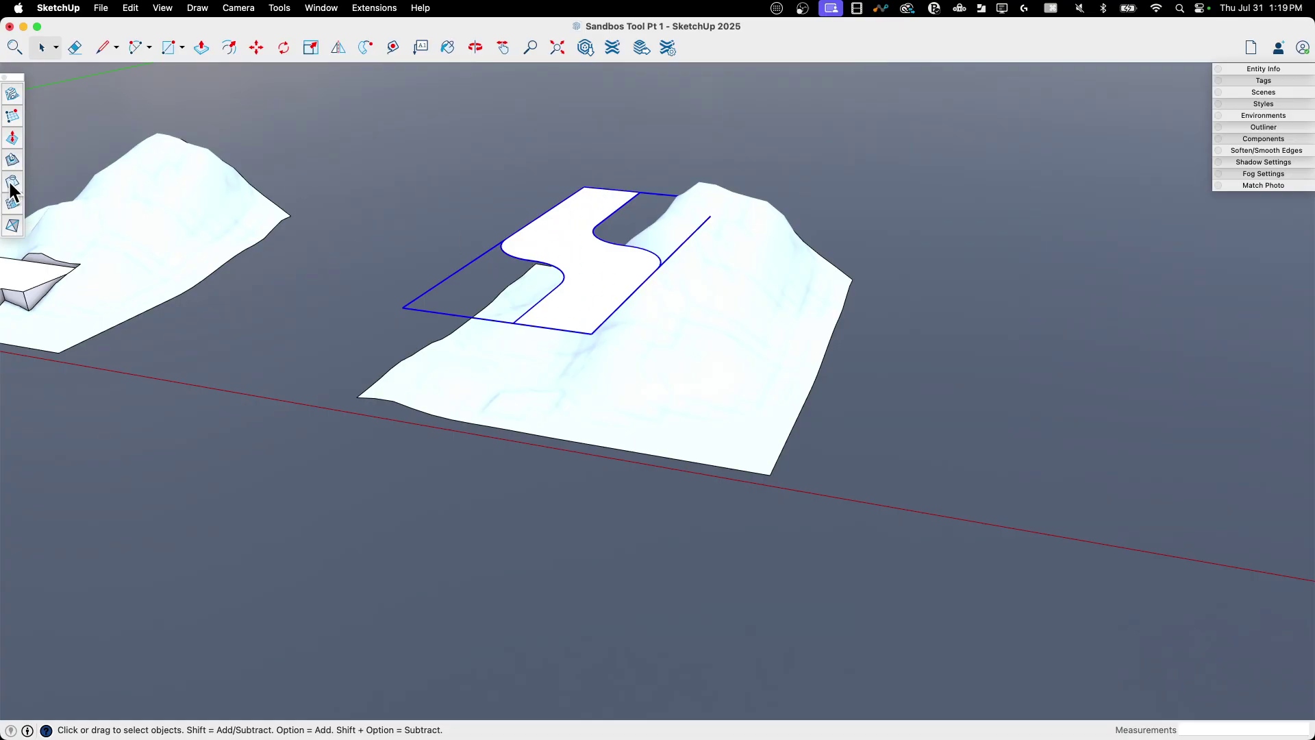
pyautogui.click(742, 356)
pyautogui.moveTo(663, 514); pyautogui.dragTo(575, 285, button='middle')
# - Move the original path outline aside until it is clear of the draped terrain
pyautogui.press('space')
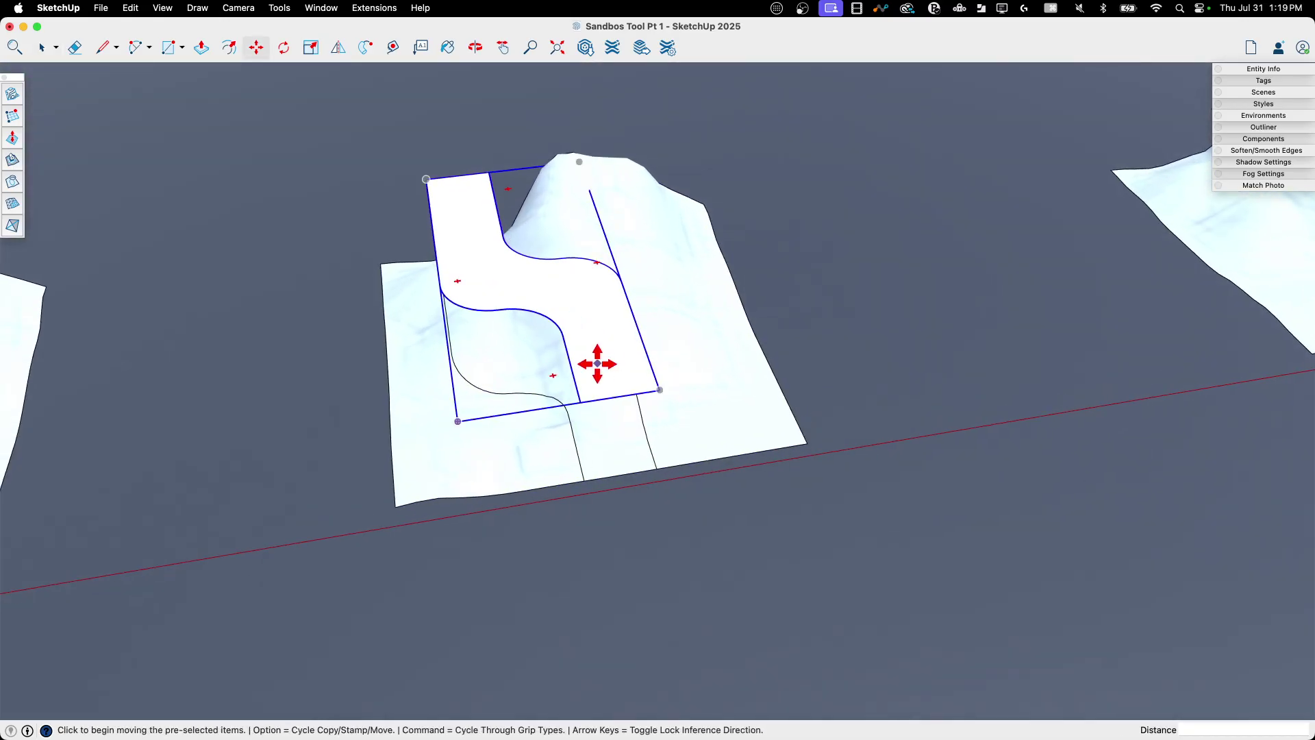
pyautogui.click(598, 364)
pyautogui.click(998, 323)
pyautogui.press('space')
# - Open the draped terrain group for editing and select the path surface between the two projected curves
pyautogui.moveTo(975, 346); pyautogui.dragTo(719, 352, button='middle')
pyautogui.click(719, 352)
pyautogui.doubleClick(715, 349)
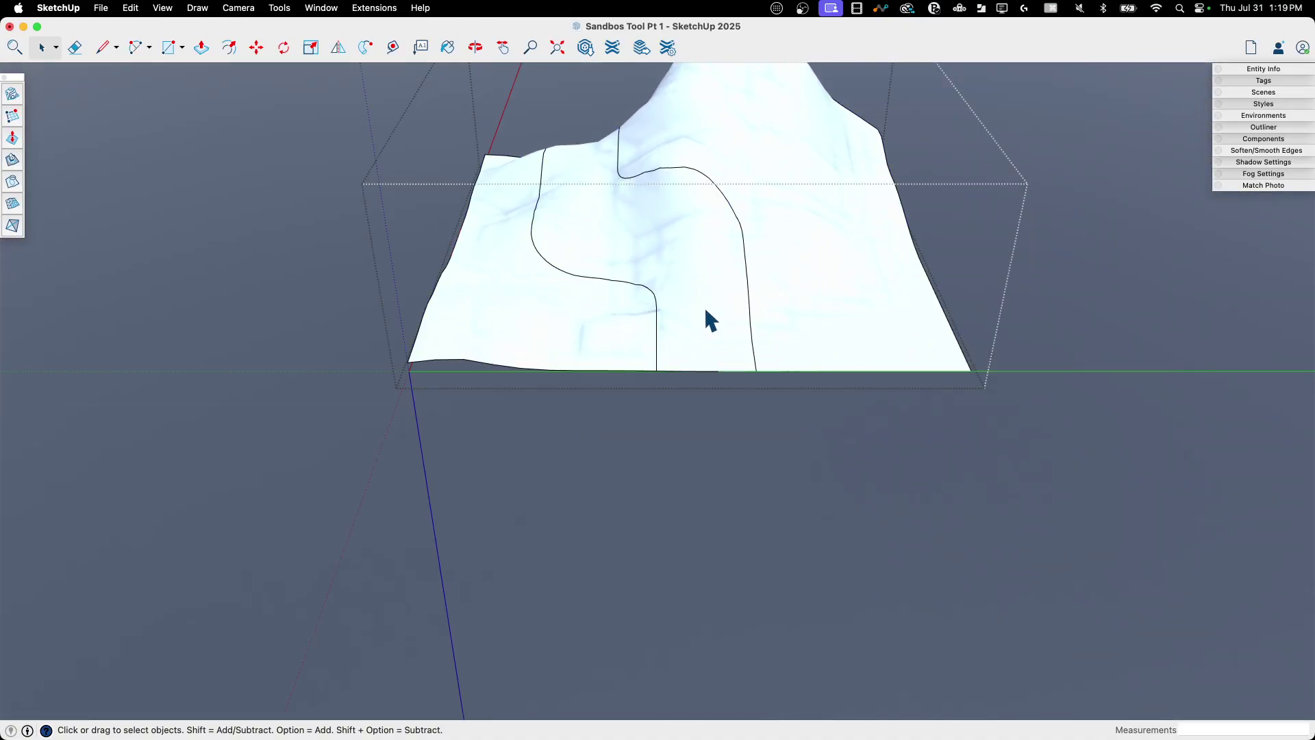
pyautogui.click(711, 319)
pyautogui.moveTo(600, 257); pyautogui.dragTo(942, 336, button='middle')
pyautogui.scroll(-5, 670, 336)
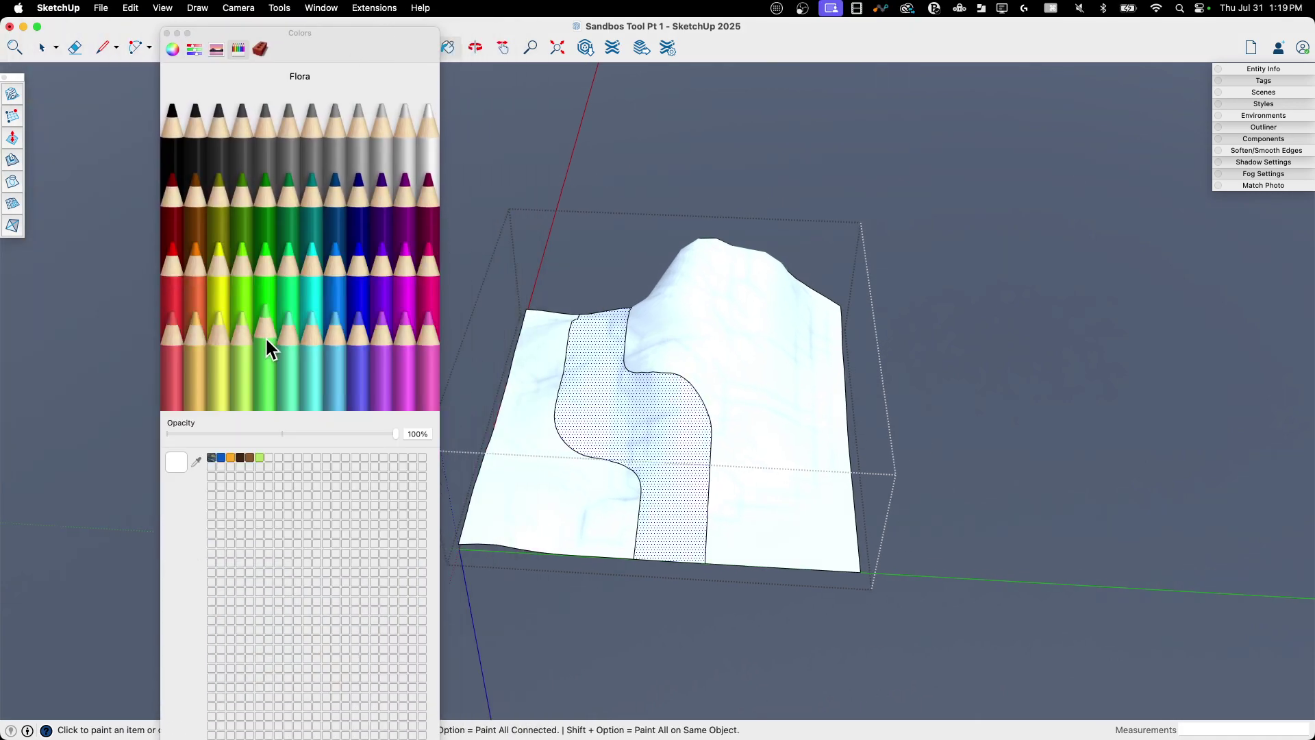
# - Paint the terrain on both sides of the path Clover green and the path surface Mocha brown
pyautogui.click(270, 226)
pyautogui.click(556, 472)
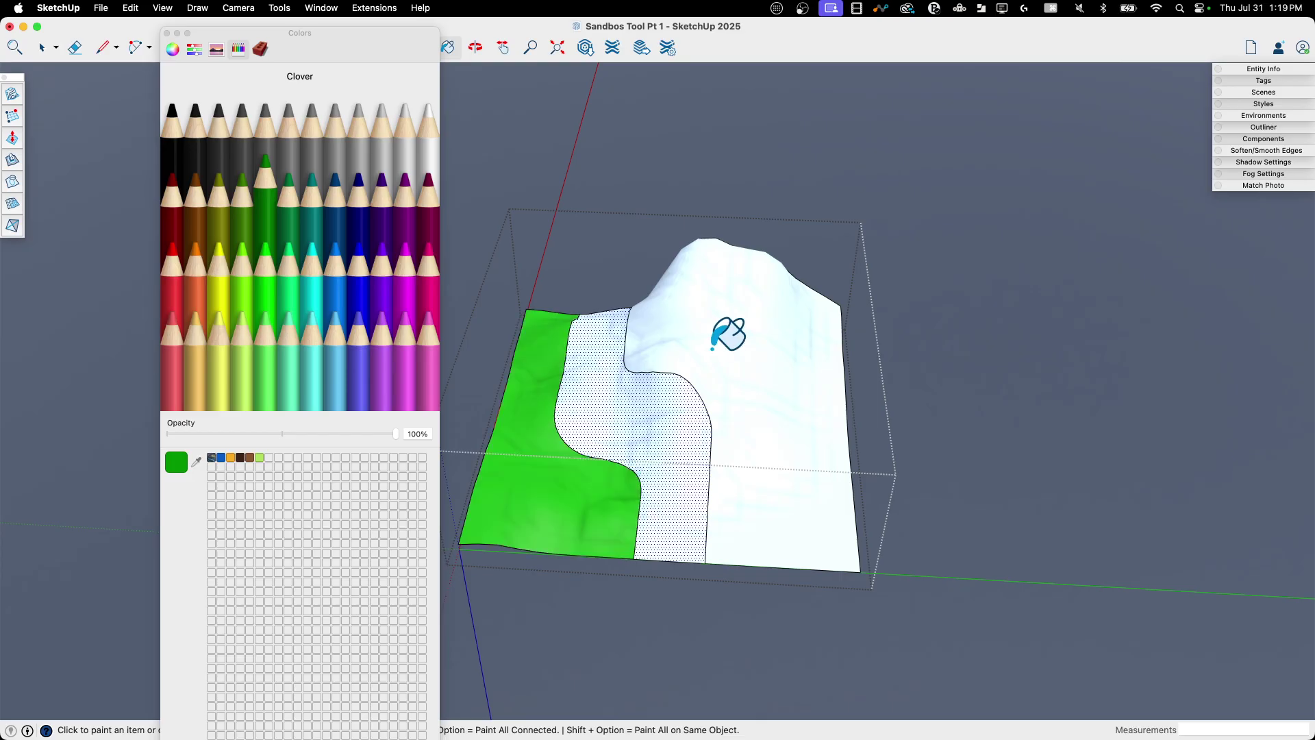
pyautogui.click(715, 346)
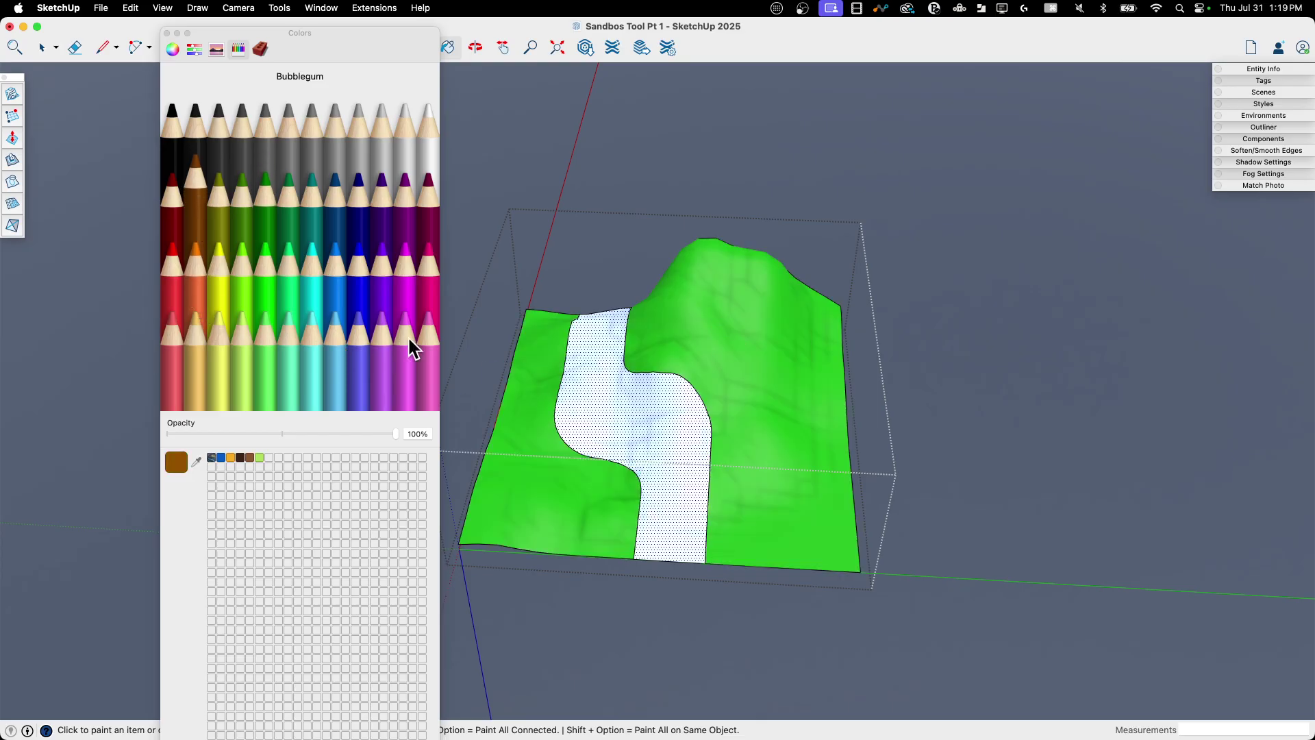
pyautogui.click(656, 428)
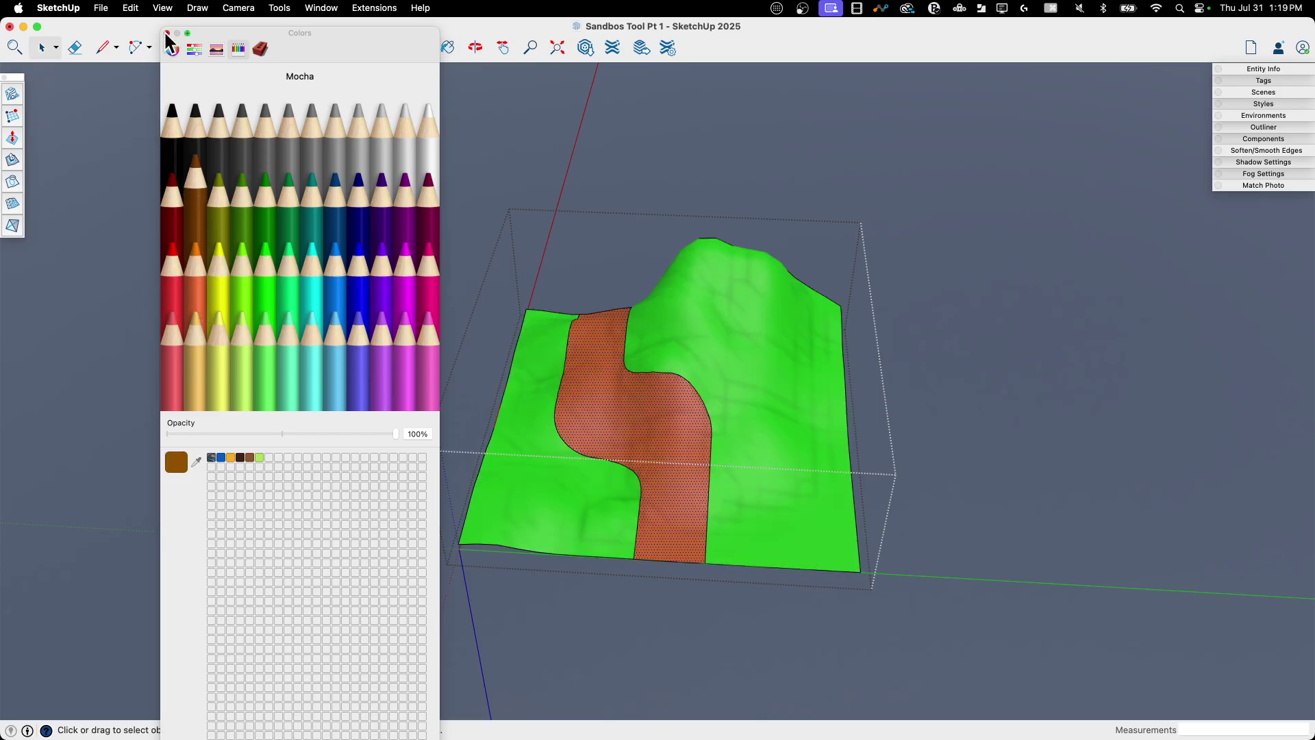
# - Close the Colors window, leave the draped terrain group, and examine the painted terrain from above and from the side
pyautogui.click(168, 33)
pyautogui.moveTo(616, 405); pyautogui.dragTo(800, 255, button='middle')
pyautogui.moveTo(693, 394); pyautogui.dragTo(281, 288, button='middle')
pyautogui.moveTo(474, 216); pyautogui.dragTo(935, 312, button='middle')
pyautogui.click(936, 312)
pyautogui.moveTo(568, 315); pyautogui.dragTo(615, 370, button='middle')
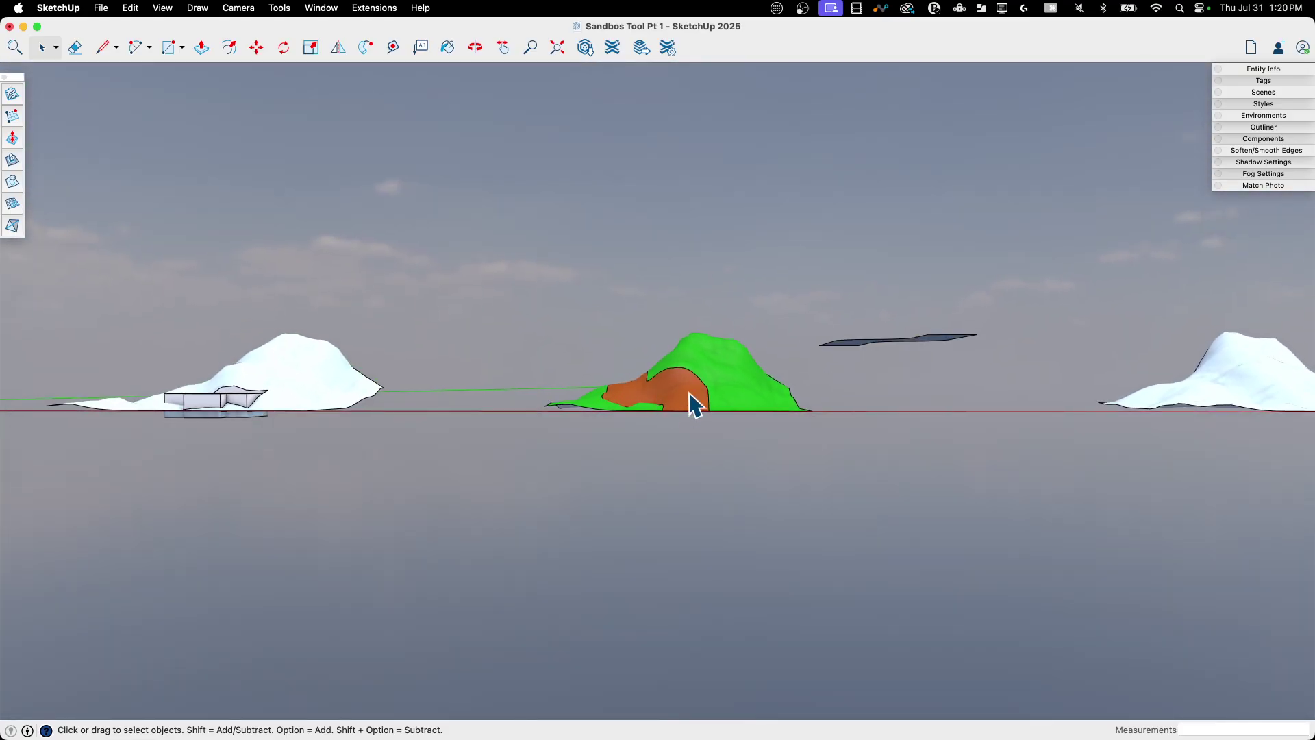
pyautogui.moveTo(692, 391); pyautogui.dragTo(655, 394, button='middle')
pyautogui.moveTo(710, 462); pyautogui.dragTo(713, 449, button='middle')
# - Delete the spare S-shaped path outline that lies beyond the last unpainted terrain
pyautogui.moveTo(607, 380); pyautogui.dragTo(984, 499, button='middle')
pyautogui.scroll(3, 619, 438)
pyautogui.scroll(4, 845, 472)
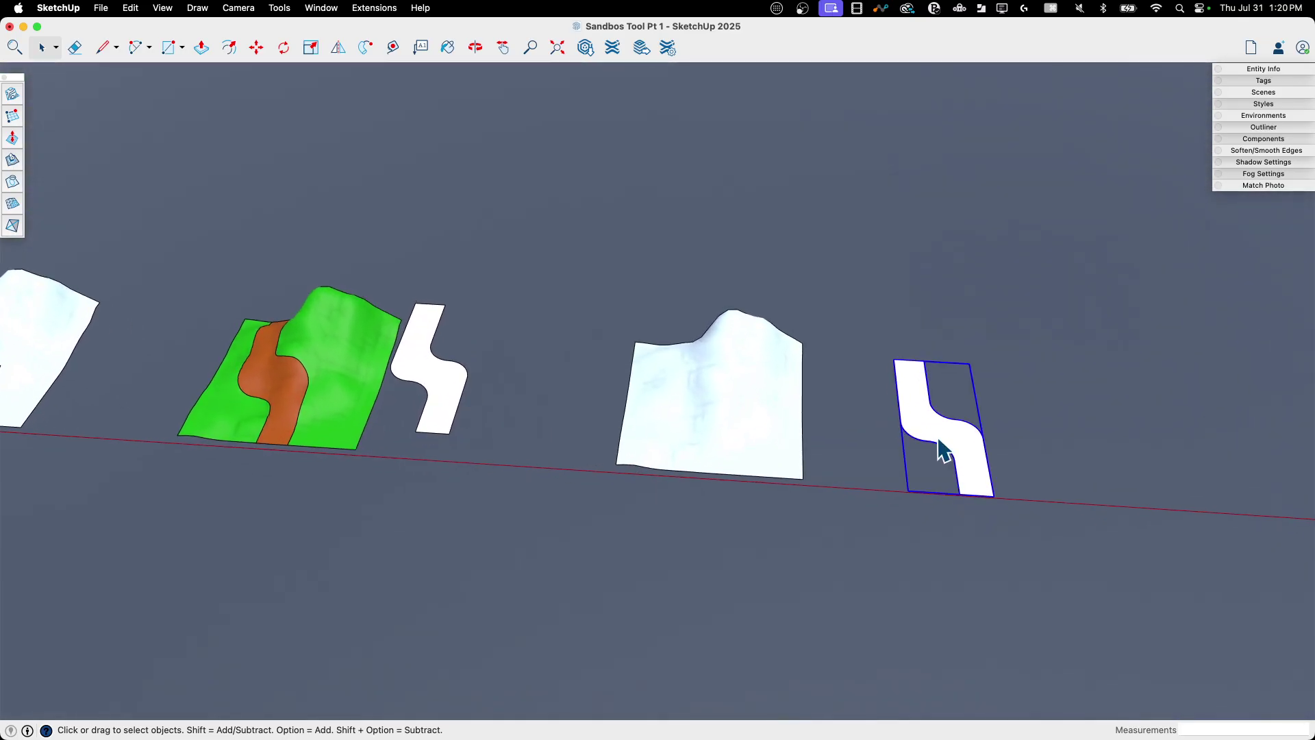
pyautogui.press('Delete')
# - Move the path outline beside the painted terrain about 30 ft along the red axis, over the last unpainted terrain
pyautogui.moveTo(920, 439); pyautogui.dragTo(944, 440, button='middle')
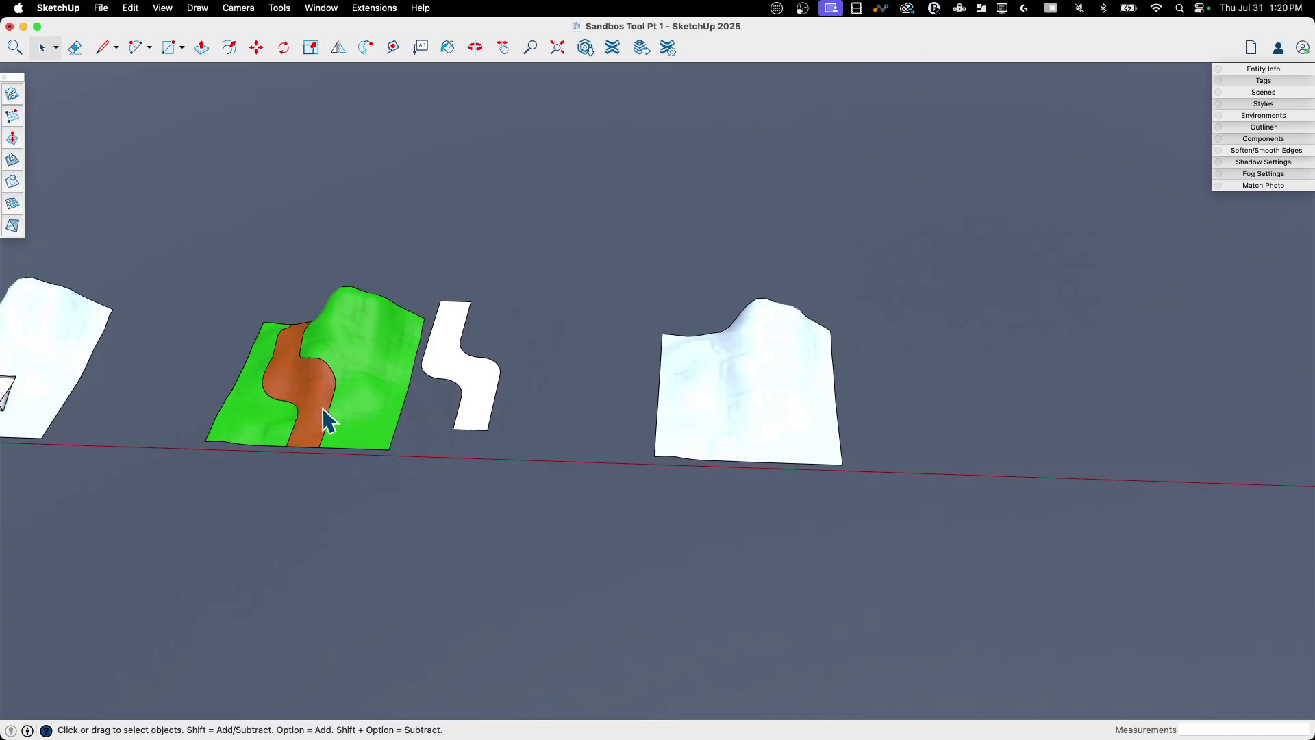
pyautogui.press('m')
pyautogui.click(459, 536)
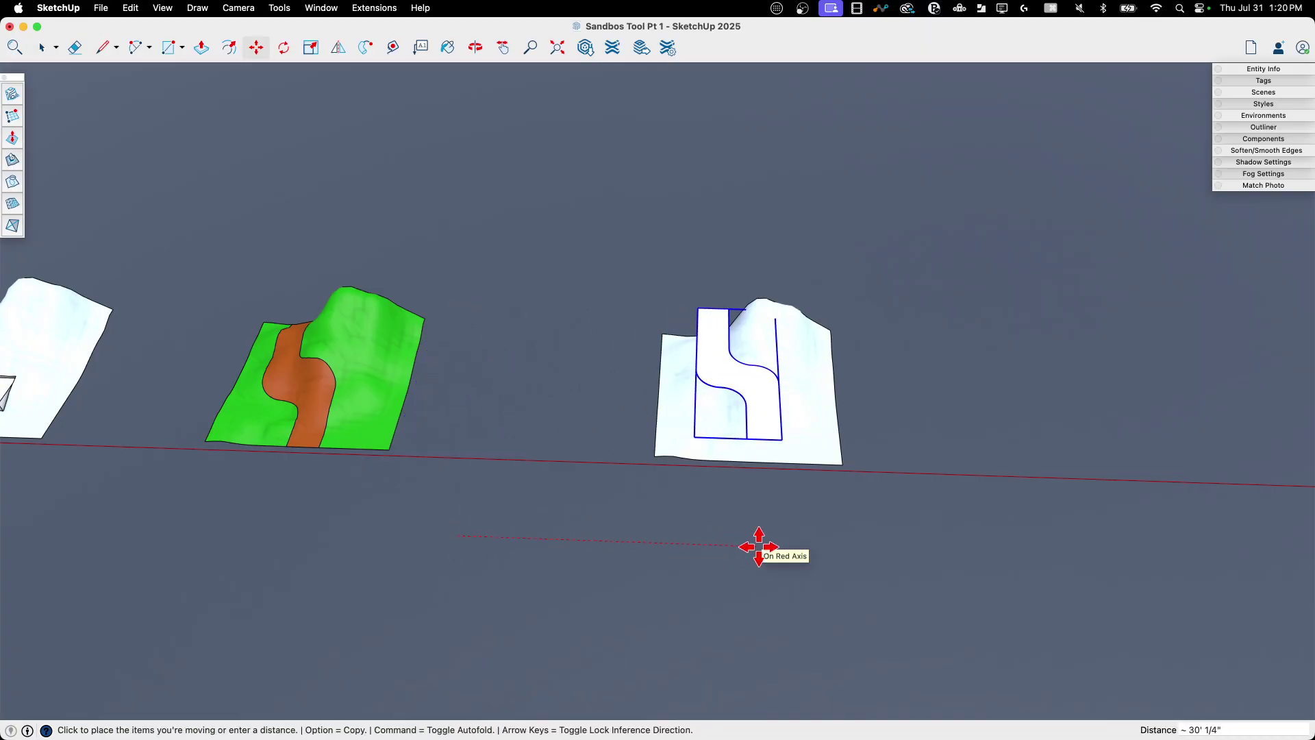
pyautogui.click(759, 546)
pyautogui.press('space')
# - Try to stamp the path outline into the unpainted terrain below it with a 1/2" offset
pyautogui.moveTo(760, 560); pyautogui.dragTo(276, 460, button='middle')
pyautogui.scroll(6, 943, 416)
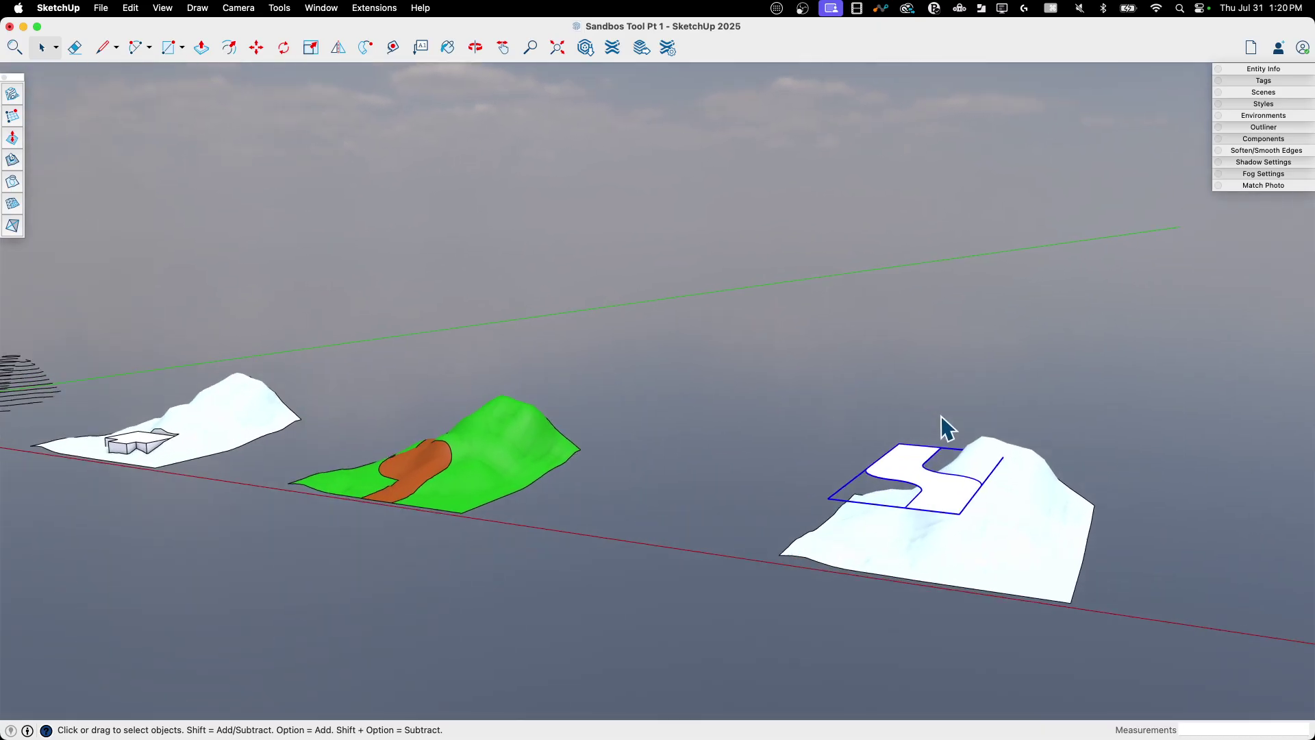
pyautogui.moveTo(943, 417); pyautogui.dragTo(877, 484, button='middle')
pyautogui.moveTo(787, 589); pyautogui.dragTo(569, 534, button='middle')
pyautogui.moveTo(45, 188); pyautogui.dragTo(5, 186, button='middle')
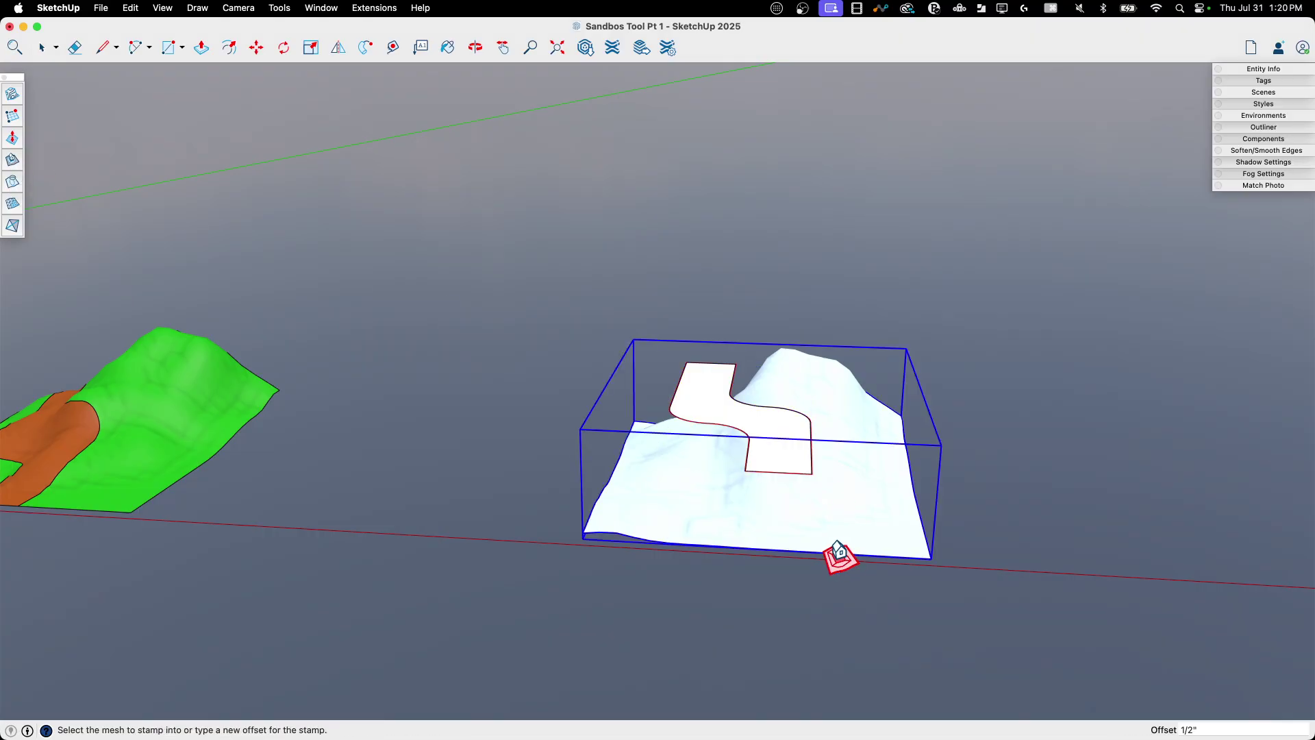
pyautogui.click(786, 532)
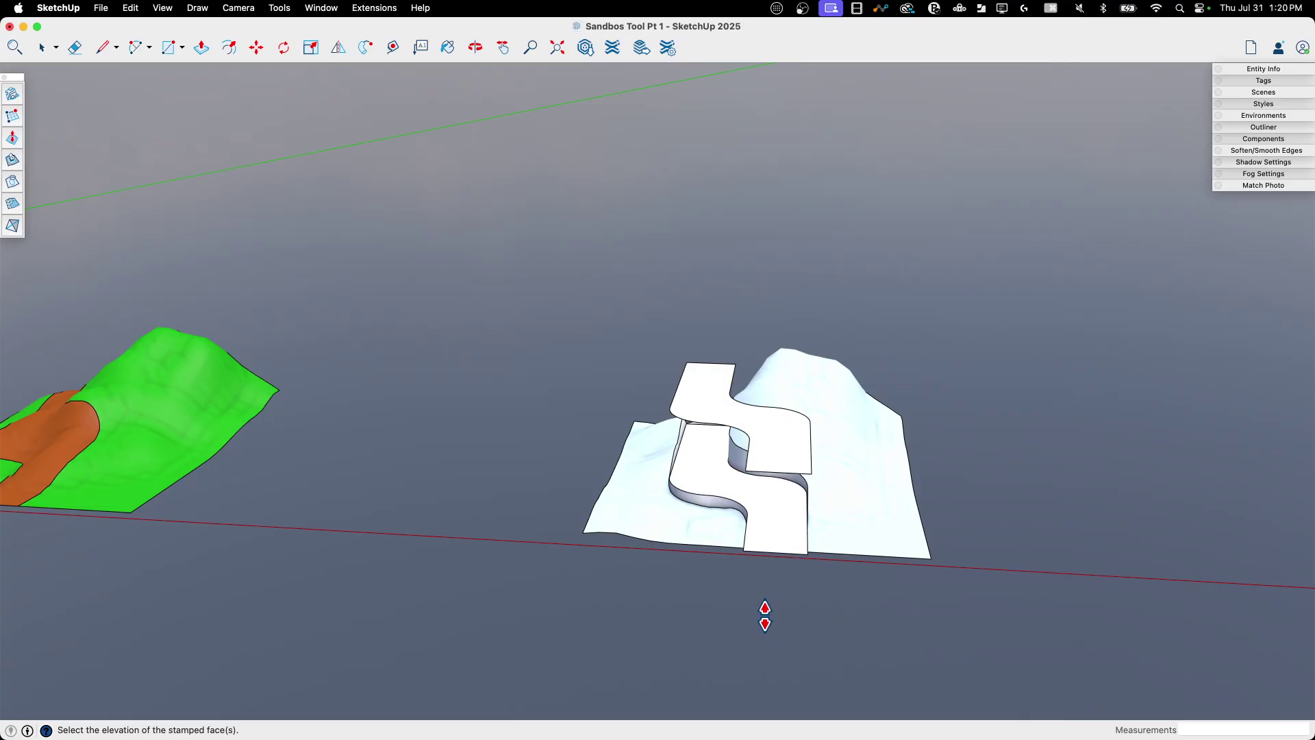
pyautogui.moveTo(765, 616); pyautogui.dragTo(828, 584, button='middle')
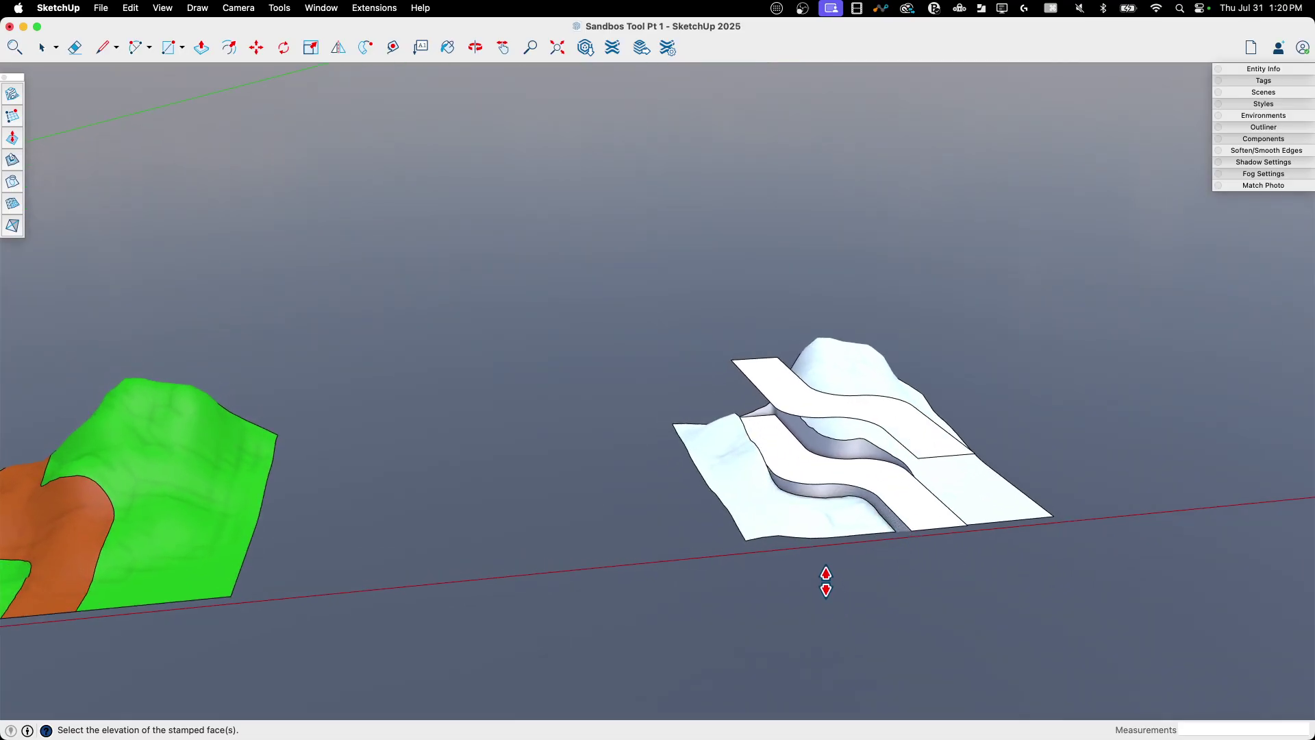
pyautogui.press('Escape')
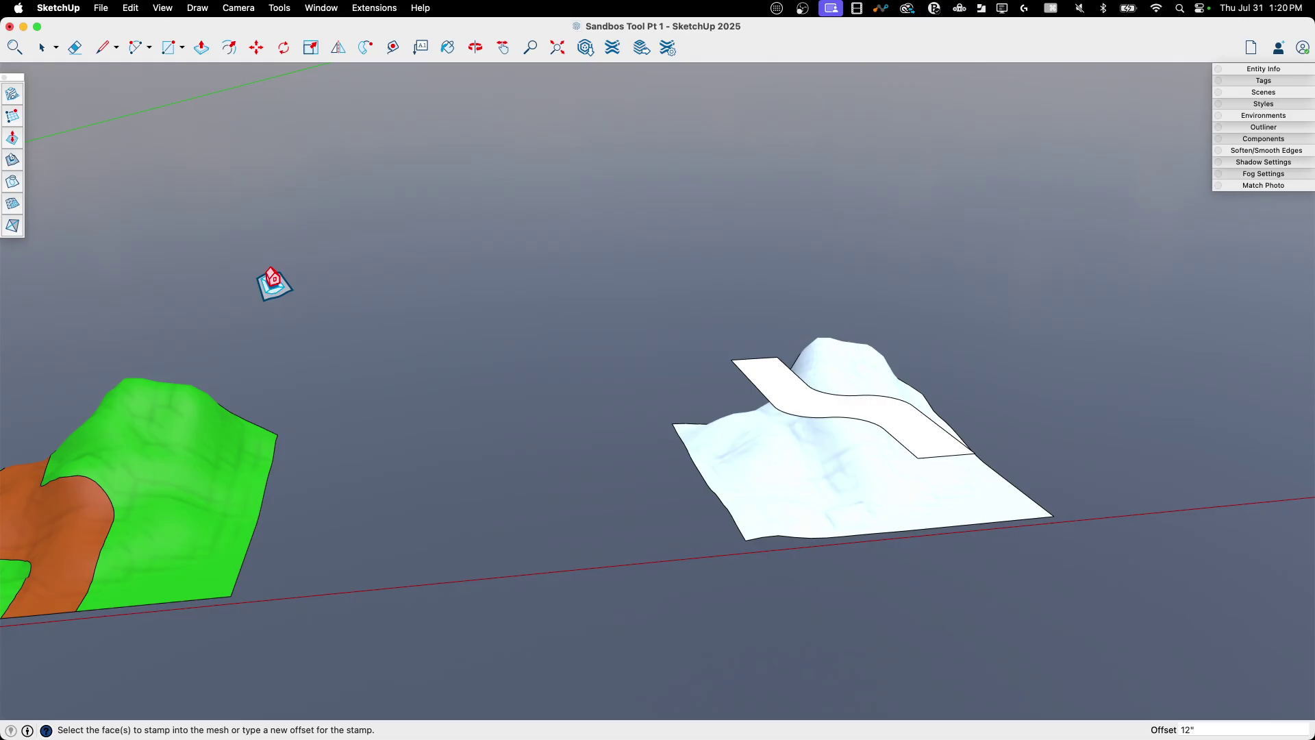
# - Stamp the path outline into the terrain with a 12" offset, set its elevation, and remove the original outline floating above
pyautogui.click(795, 405)
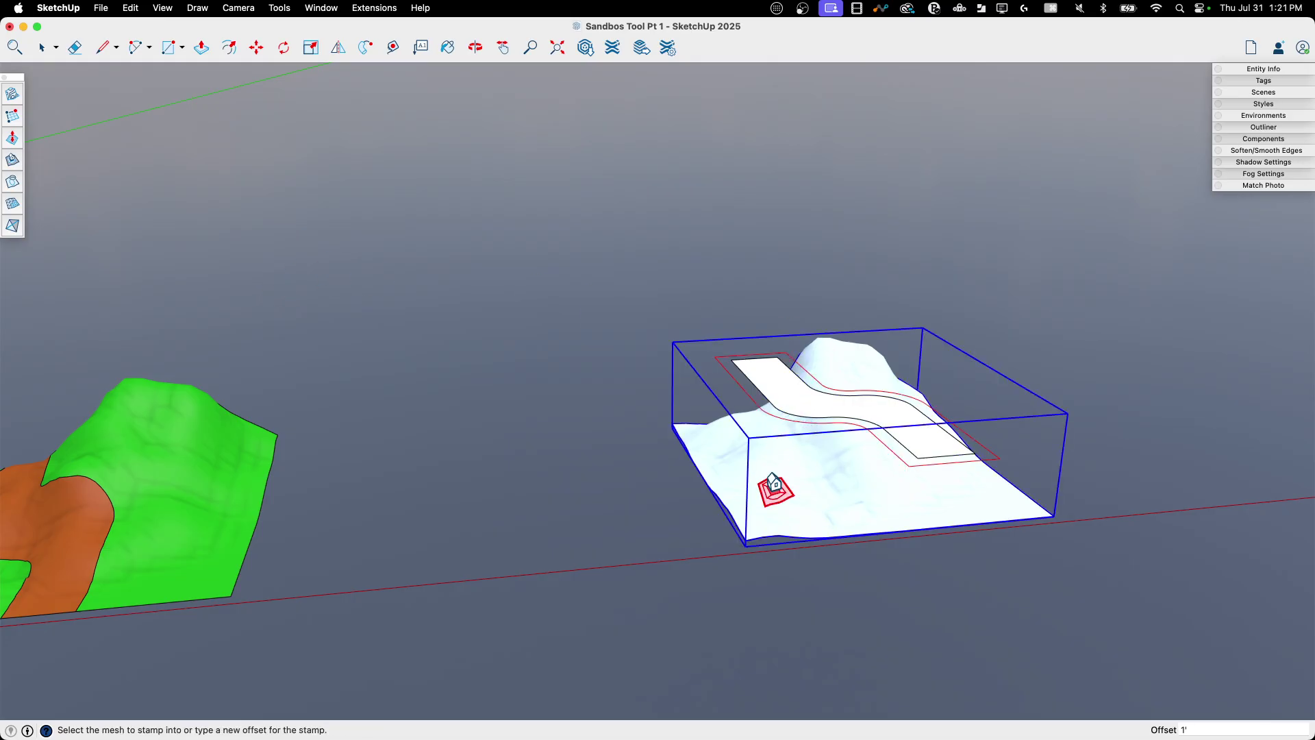
pyautogui.click(773, 488)
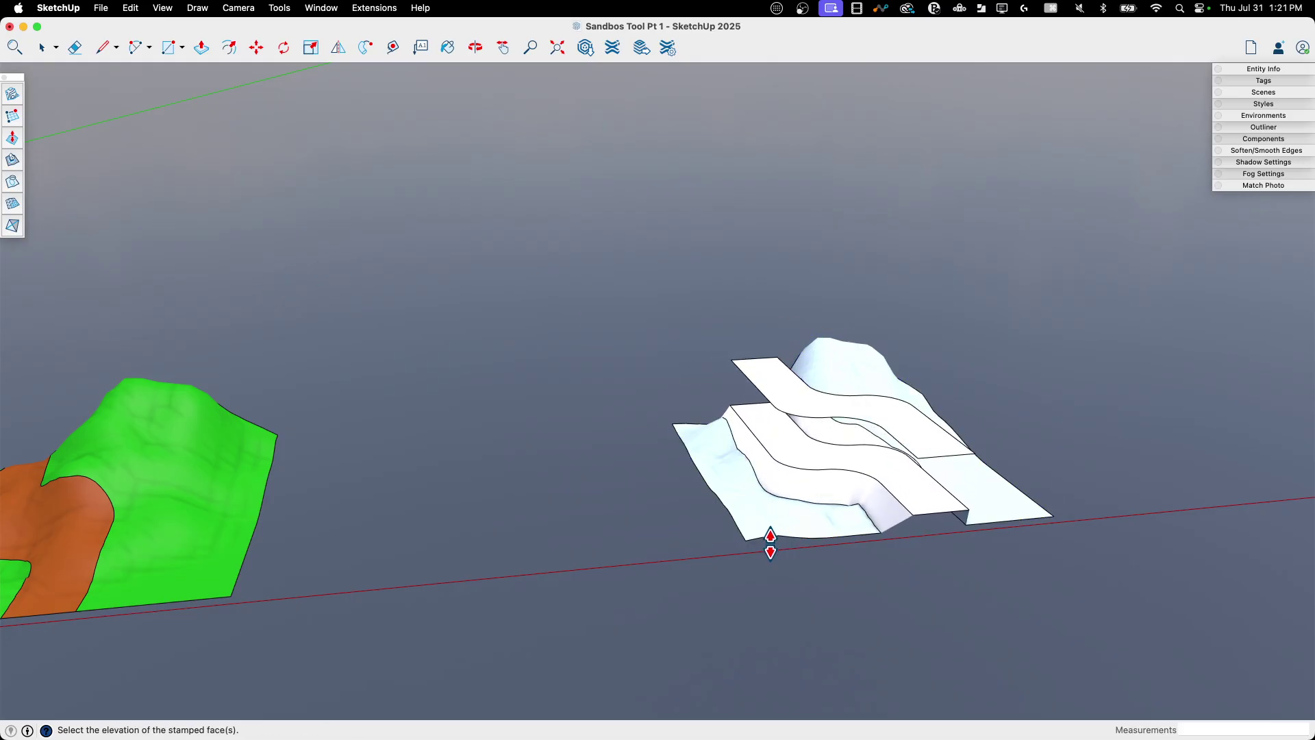
pyautogui.moveTo(877, 651); pyautogui.dragTo(751, 504, button='middle')
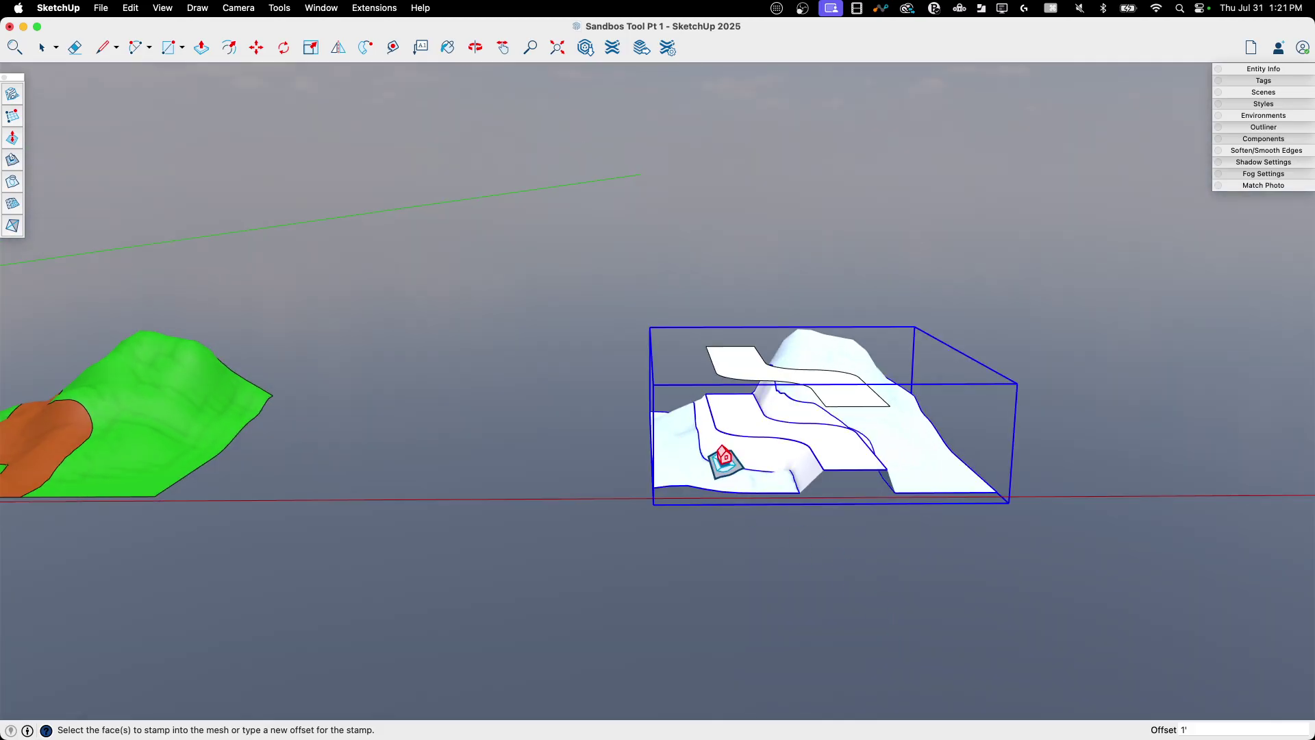
pyautogui.moveTo(773, 411); pyautogui.dragTo(1047, 561, button='middle')
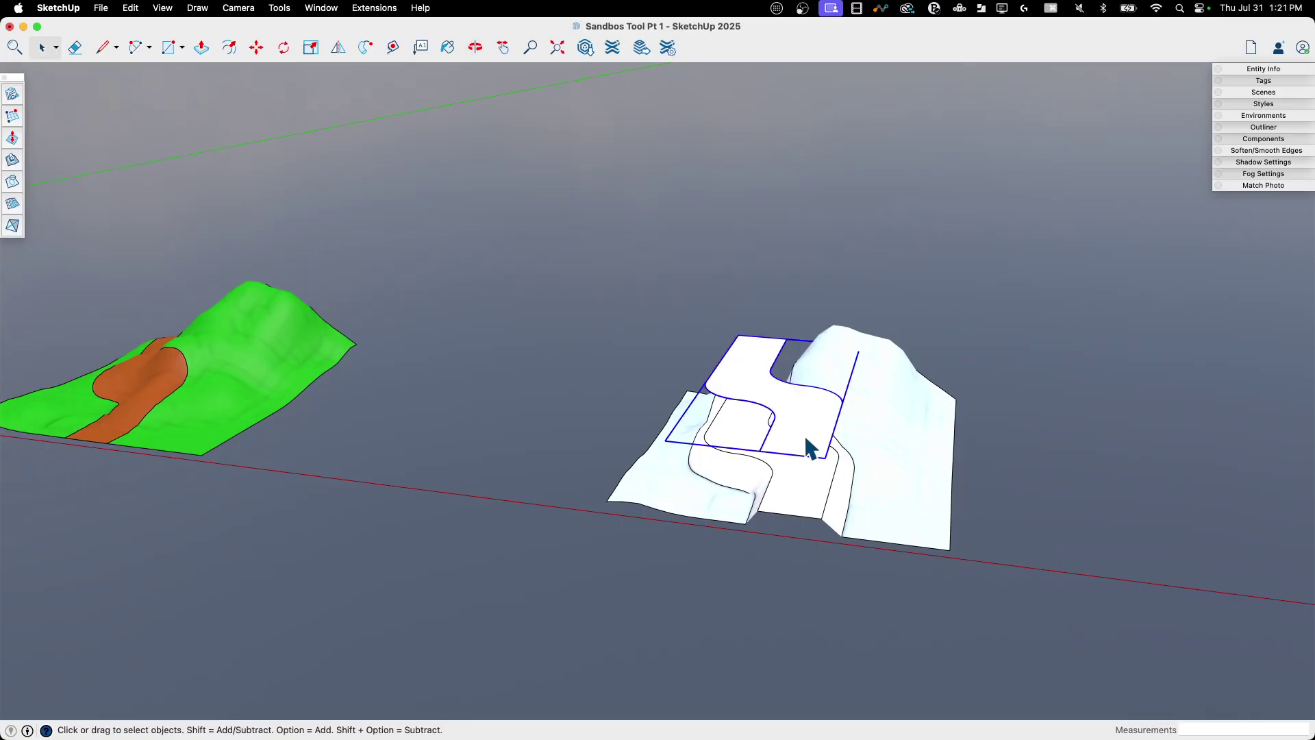
pyautogui.moveTo(805, 439); pyautogui.dragTo(274, 480, button='middle')
# - Compare the stamped path with the terrain stamped for the building, examining its flat surface and sloped edges from several sides
pyautogui.scroll(3, 462, 387)
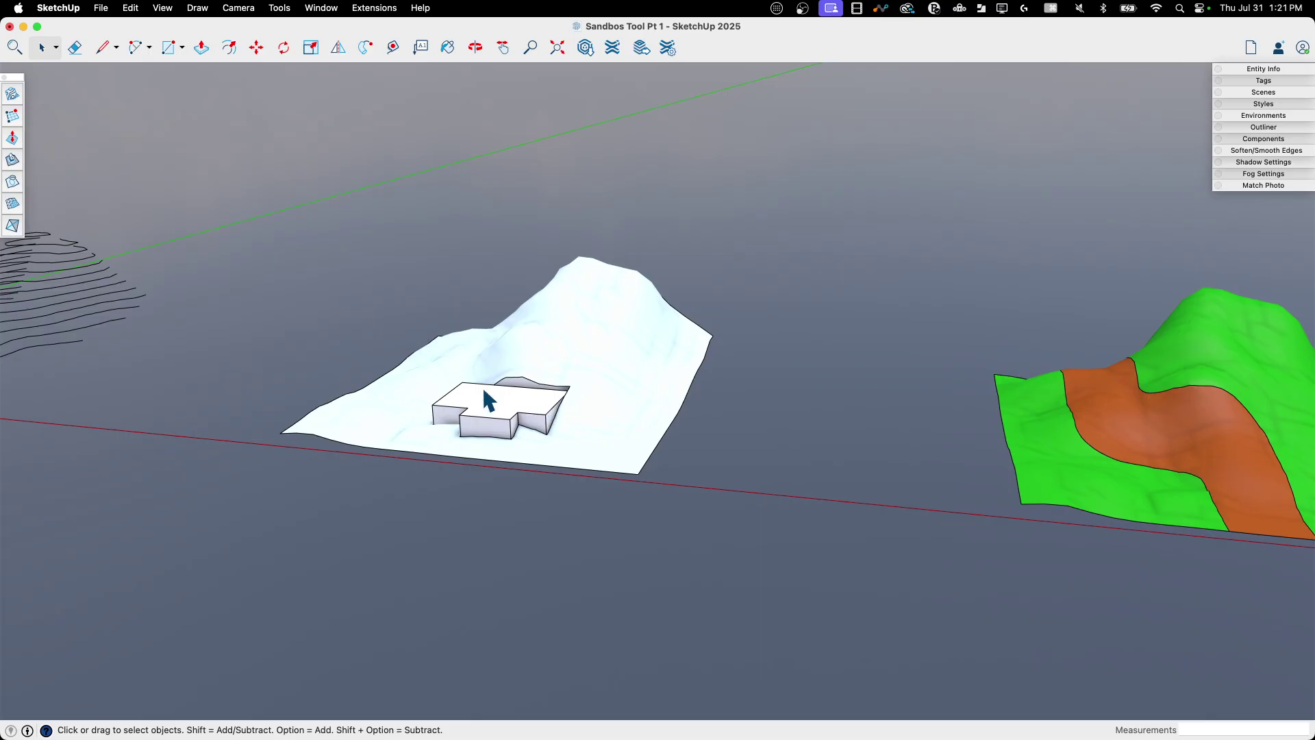
pyautogui.moveTo(439, 398); pyautogui.dragTo(1048, 463, button='middle')
pyautogui.scroll(6, 989, 385)
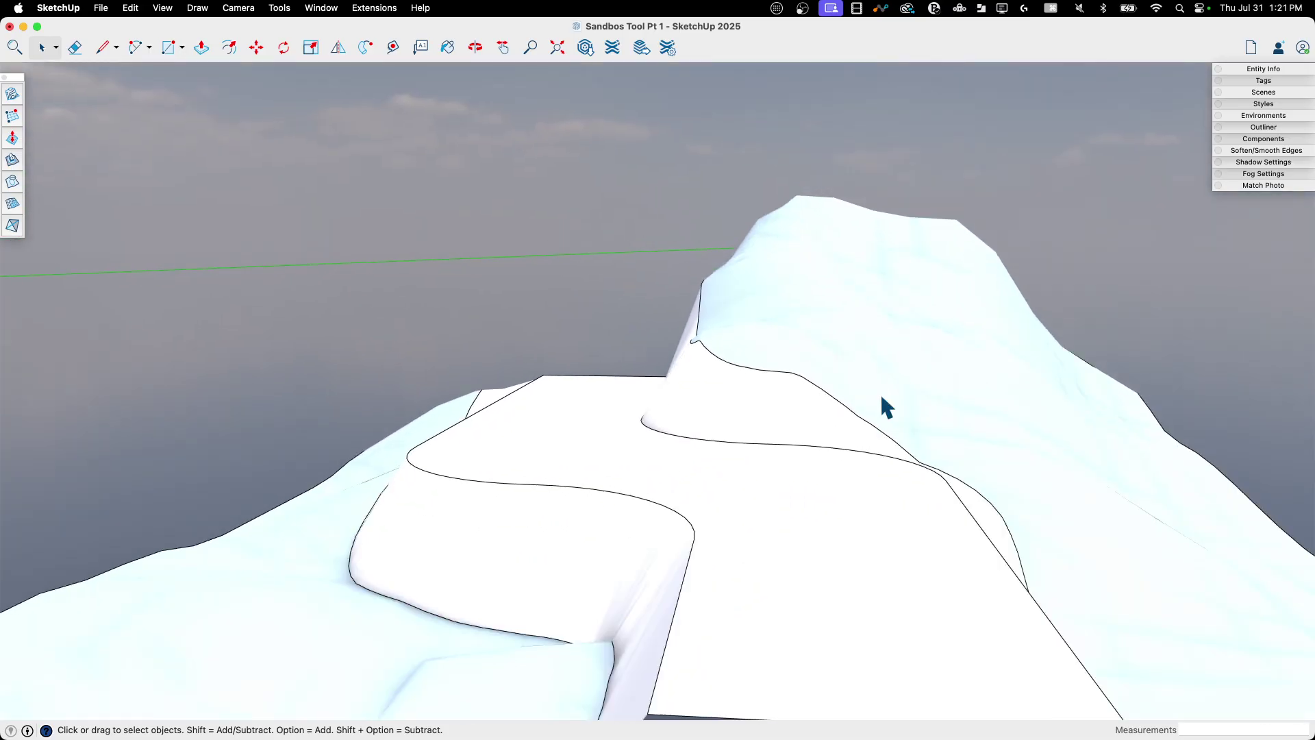
pyautogui.scroll(-6, 855, 442)
pyautogui.moveTo(631, 425); pyautogui.dragTo(674, 401, button='middle')
pyautogui.moveTo(561, 389); pyautogui.dragTo(502, 439, button='middle')
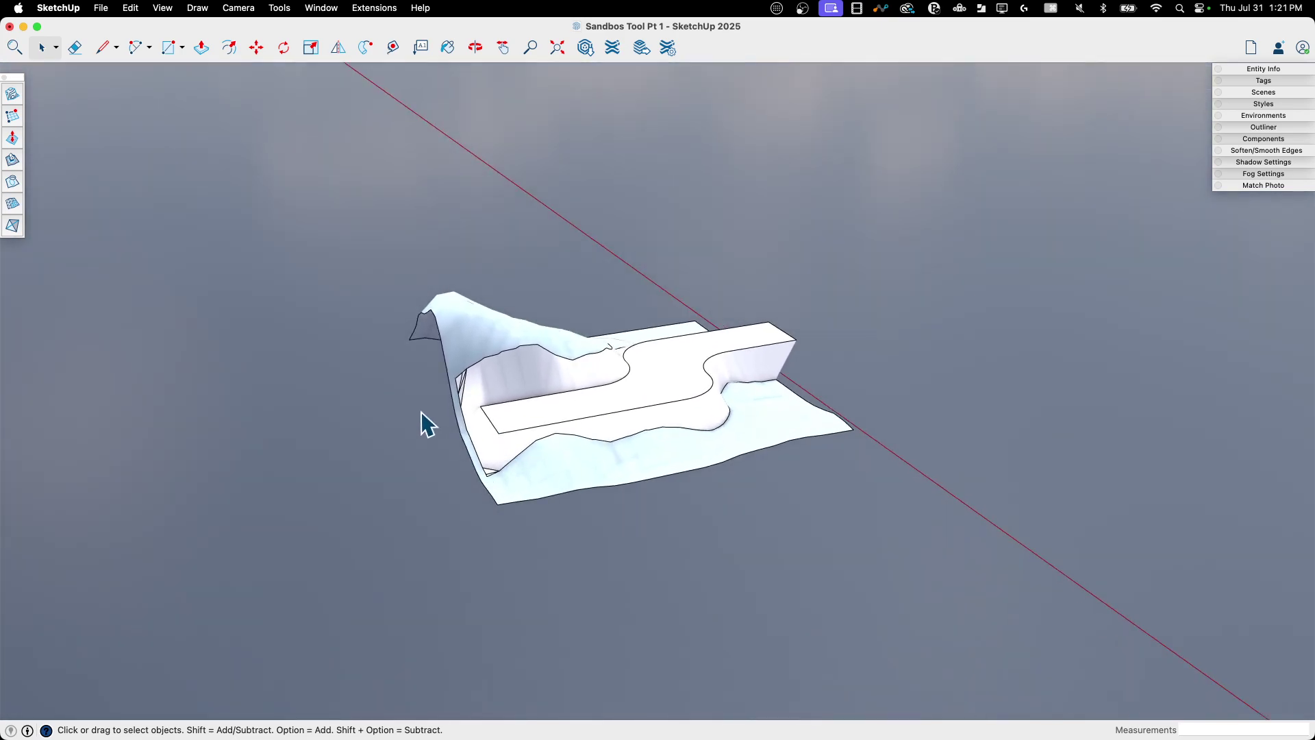
pyautogui.moveTo(420, 422)
pyautogui.mouseDown(button='middle')
pyautogui.moveTo(693, 374)
pyautogui.moveTo(682, 438)
pyautogui.moveTo(734, 426)
pyautogui.moveTo(672, 430)
pyautogui.moveTo(678, 376)
pyautogui.moveTo(607, 364)
pyautogui.moveTo(235, 70)
pyautogui.moveTo(214, 120)
pyautogui.mouseUp(button='middle')
pyautogui.scroll(-3, 684, 433)
pyautogui.scroll(-3, 713, 429)
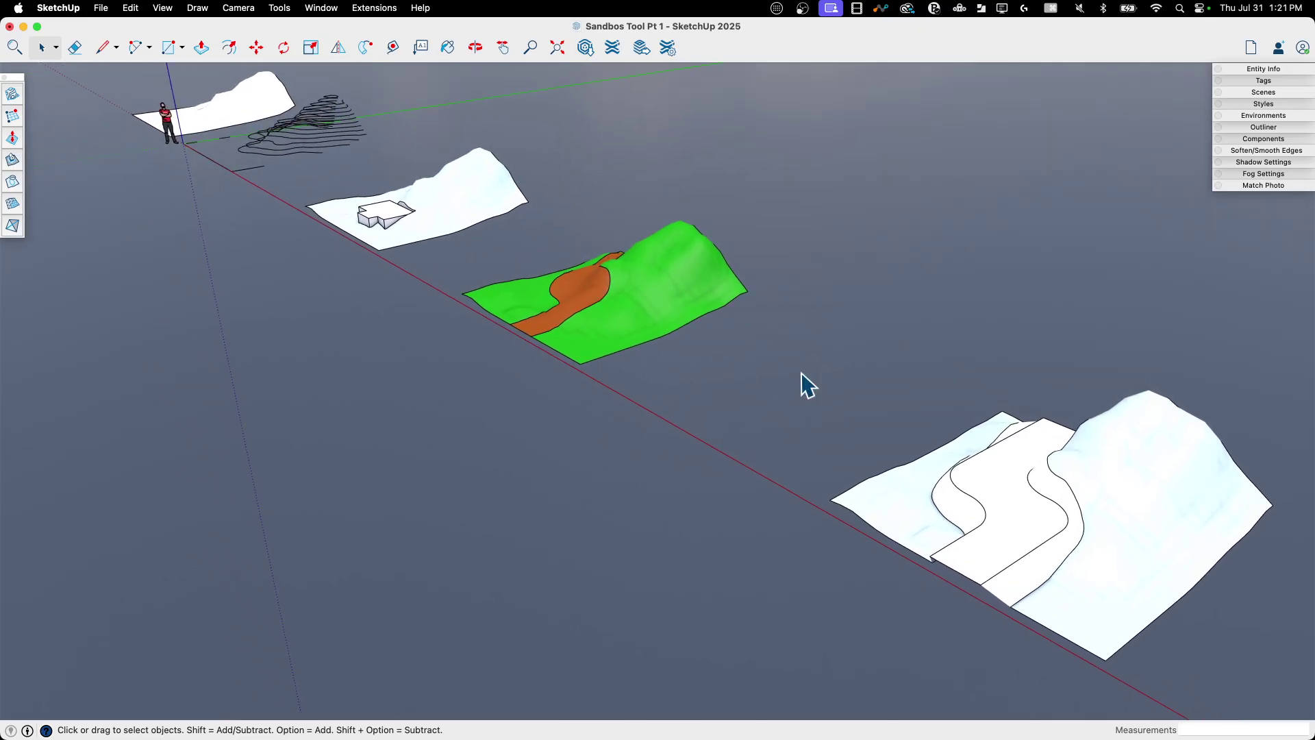
# - Move the path-stamped terrain about 15 ft closer to the painted terrain, keeping it in line with the other models
pyautogui.moveTo(897, 424); pyautogui.dragTo(821, 287, button='middle')
pyautogui.click(993, 438)
pyautogui.press('m')
pyautogui.click(1191, 594)
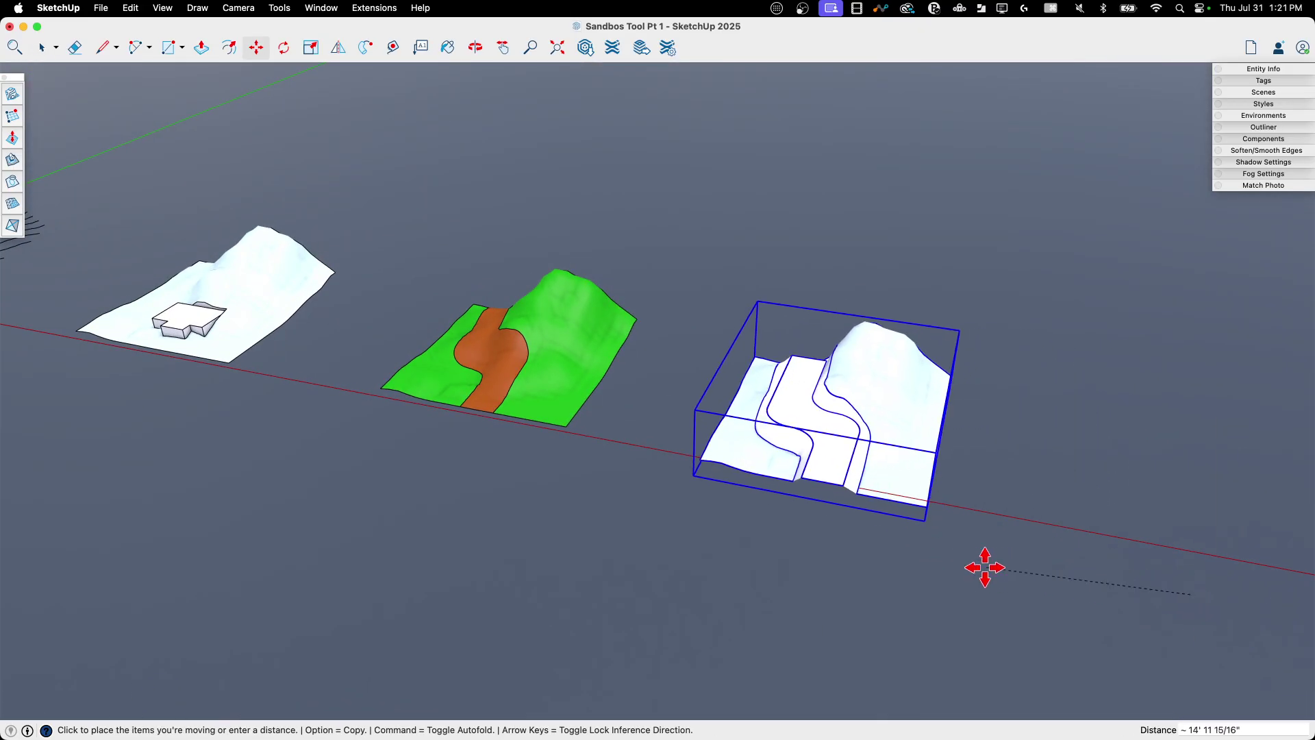
pyautogui.press('Escape')
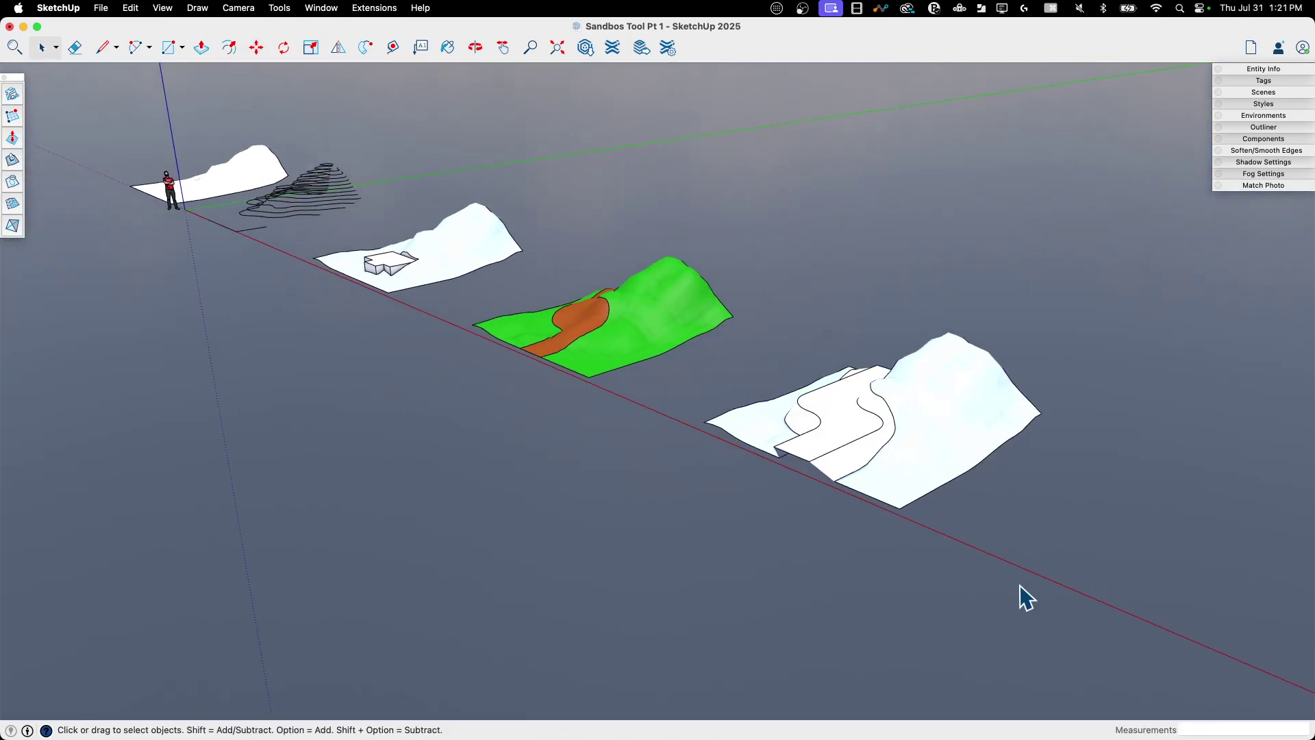
pyautogui.scroll(3, 1026, 598)
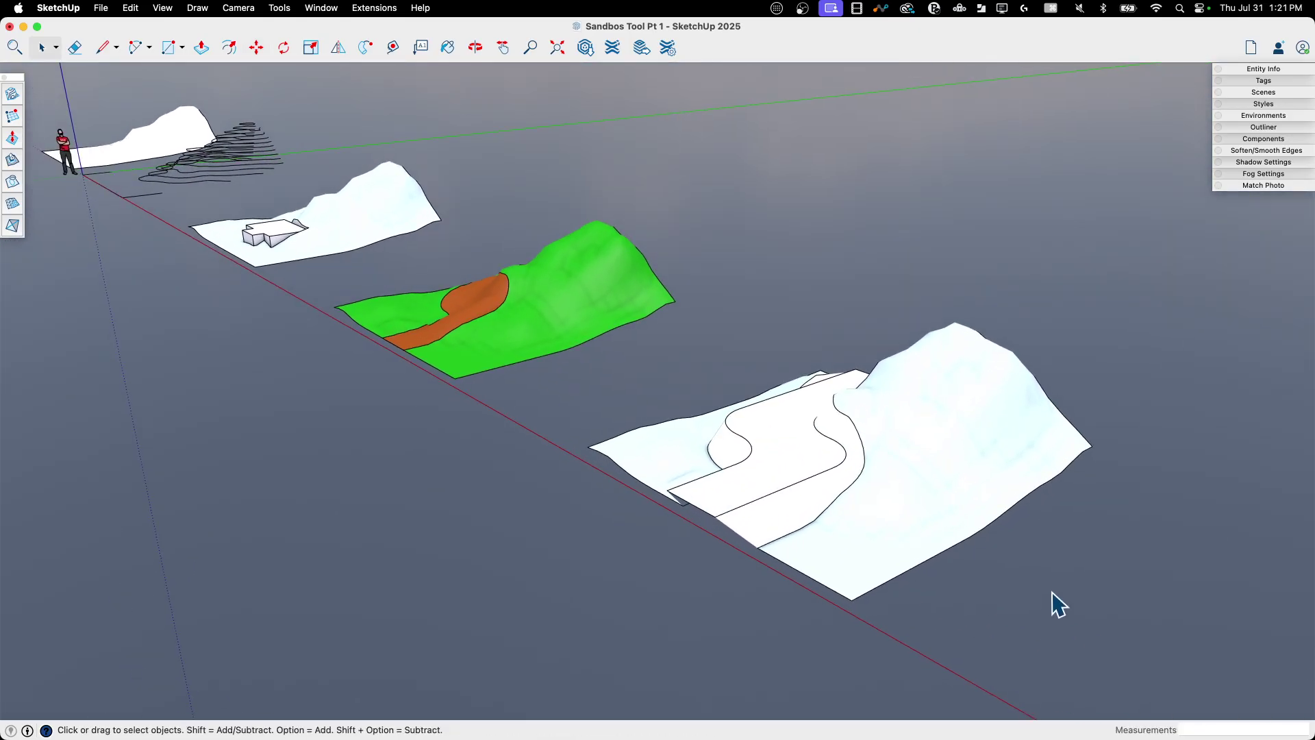
pyautogui.scroll(2, 1058, 604)
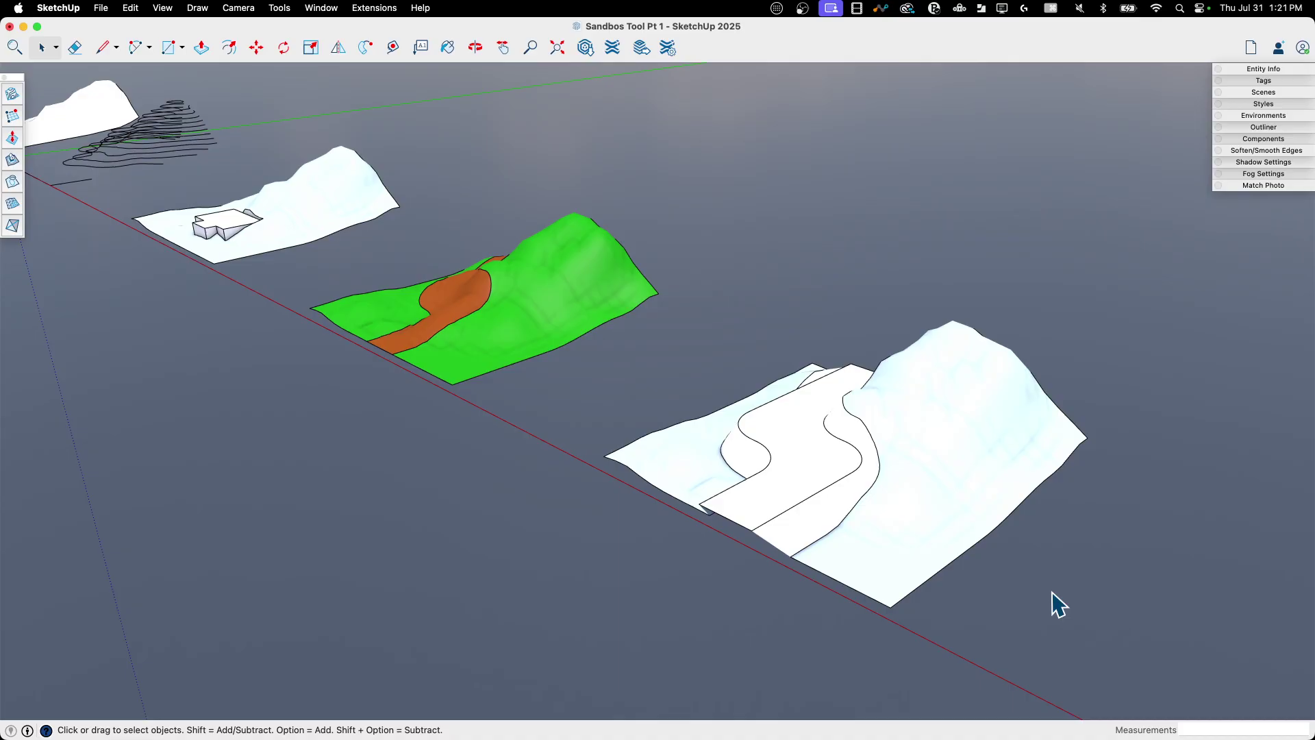